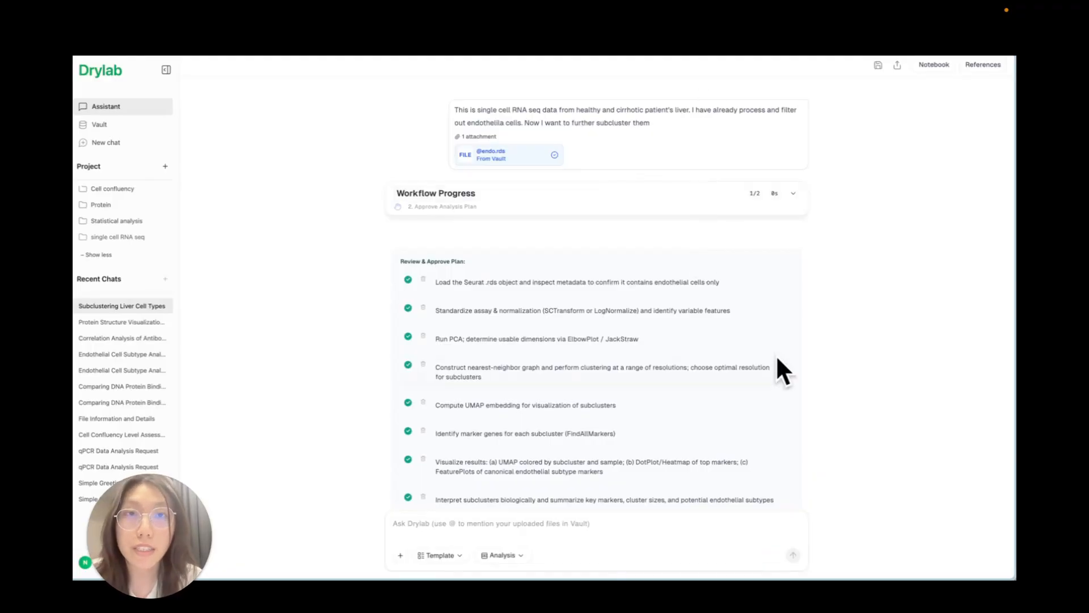
# Approve the proposed eight-step endothelial subclustering plan and start the analysis.
pyautogui.scroll(-2, 759, 423)
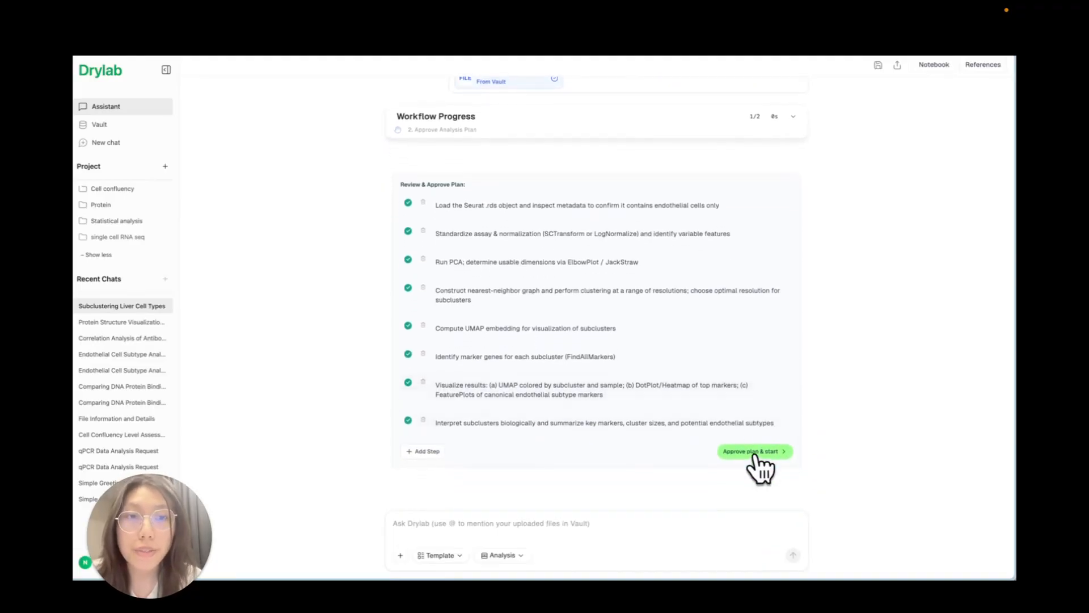
pyautogui.click(751, 451)
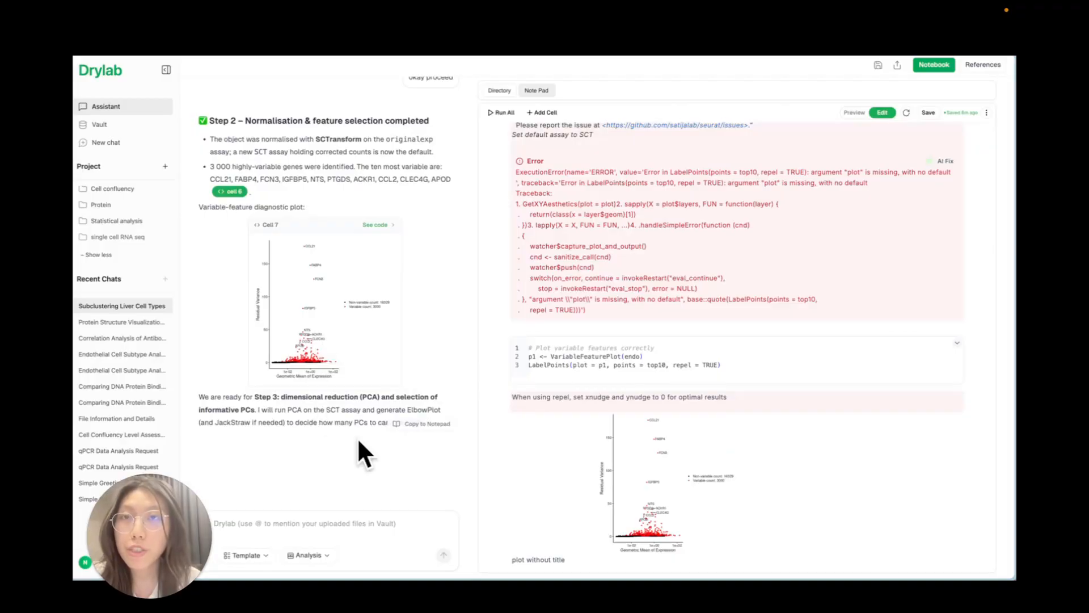
# Reply "okay!" in the chat so the analysis proceeds to Step 3, PCA and selection of informative PCs.
pyautogui.click(301, 531)
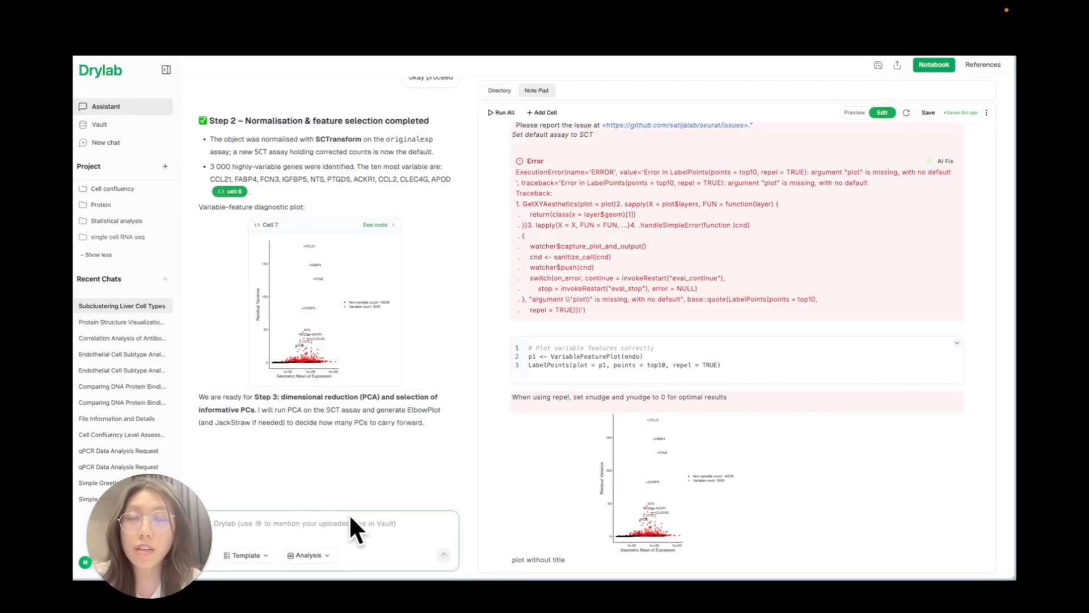
pyautogui.write('y')
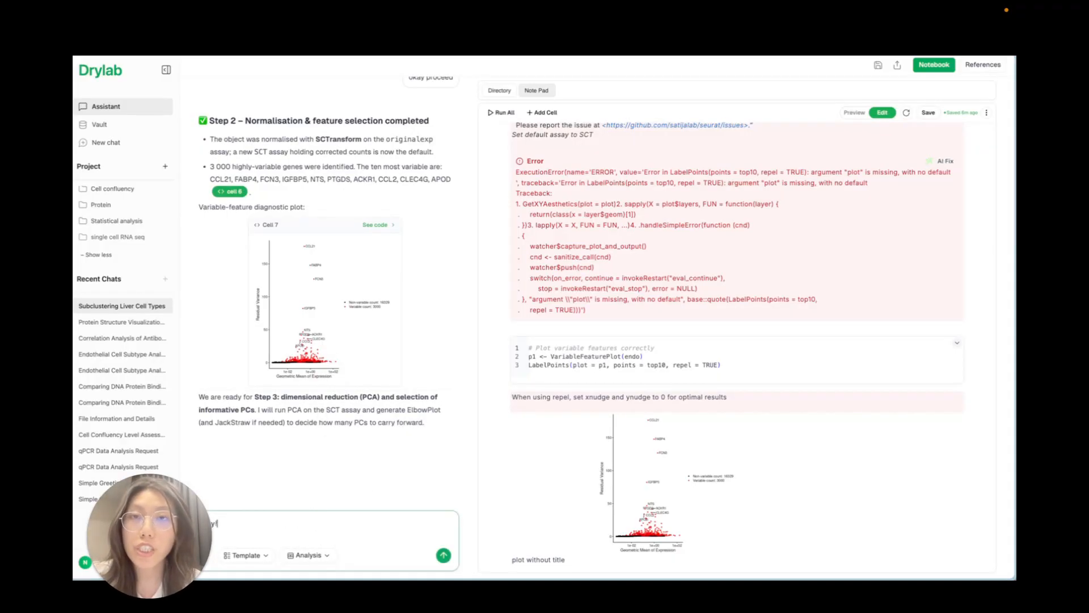
pyautogui.write('!')
pyautogui.press('Return')
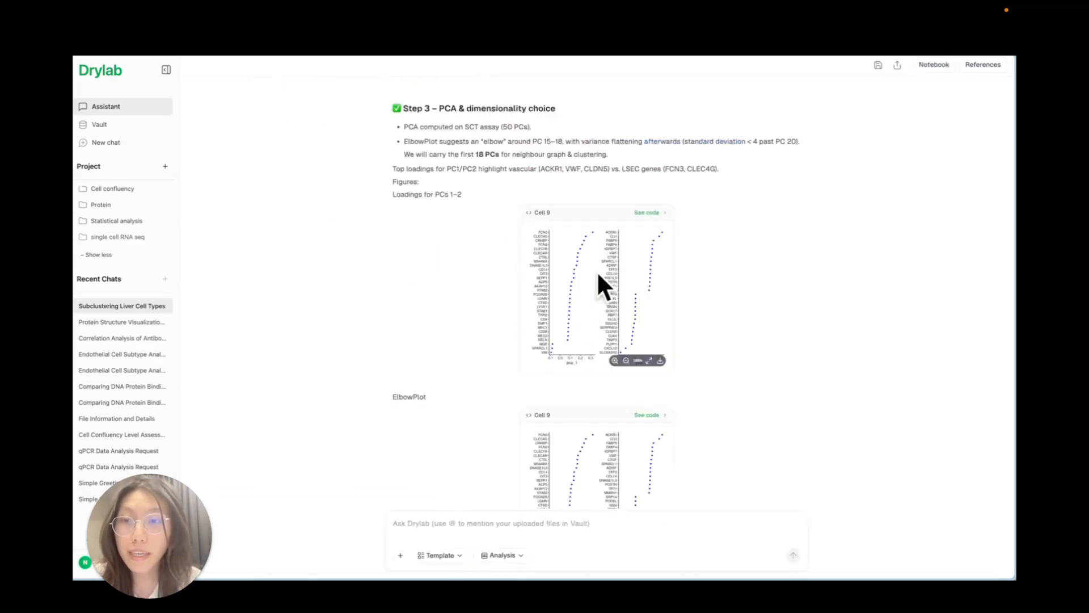
# Review the Step 3 PCA loadings and ElbowPlot figures and reply "proceed" to continue with the neighbour graph and clustering.
pyautogui.scroll(1, 597, 271)
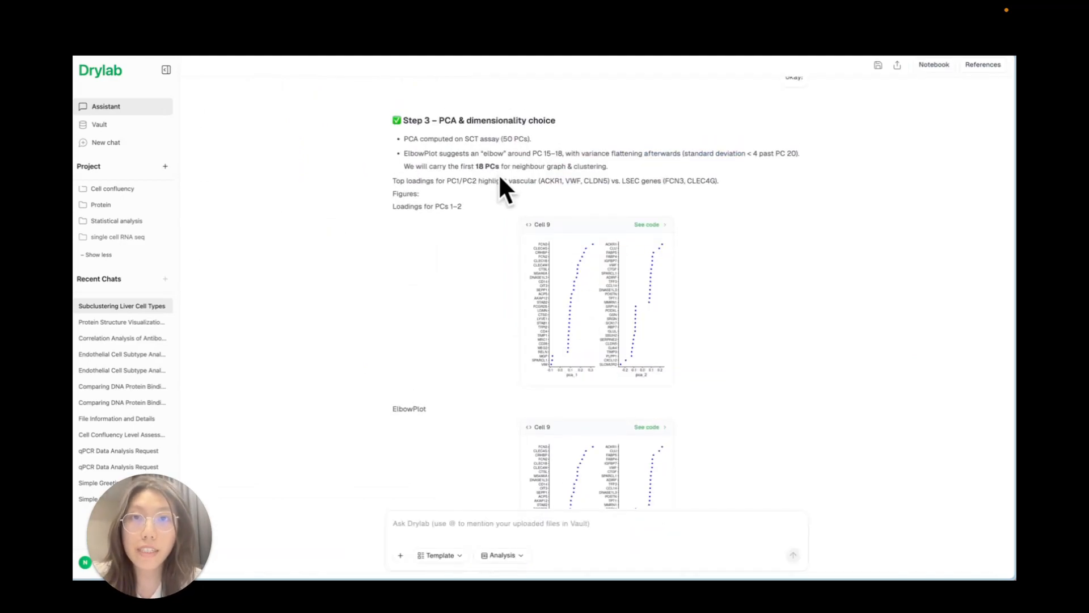
pyautogui.moveTo(626, 375)
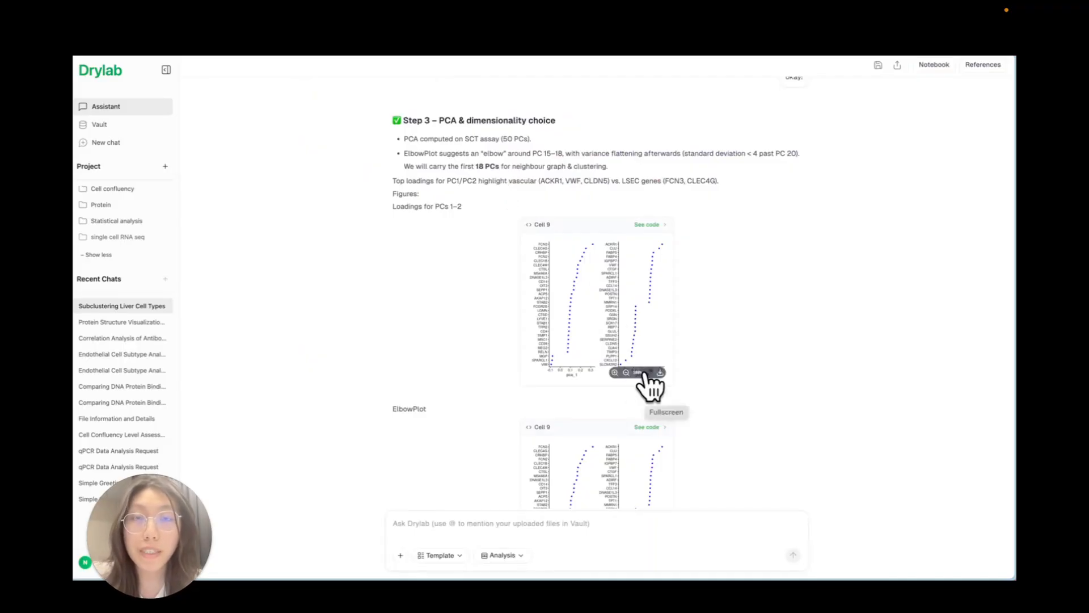
pyautogui.scroll(-2, 646, 397)
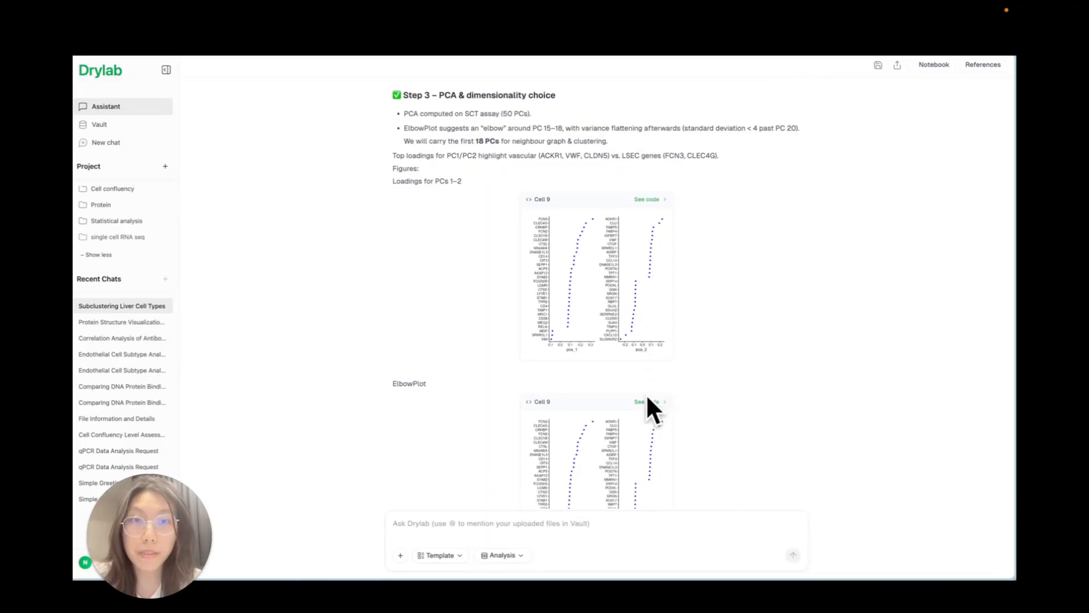
pyautogui.scroll(-3, 650, 375)
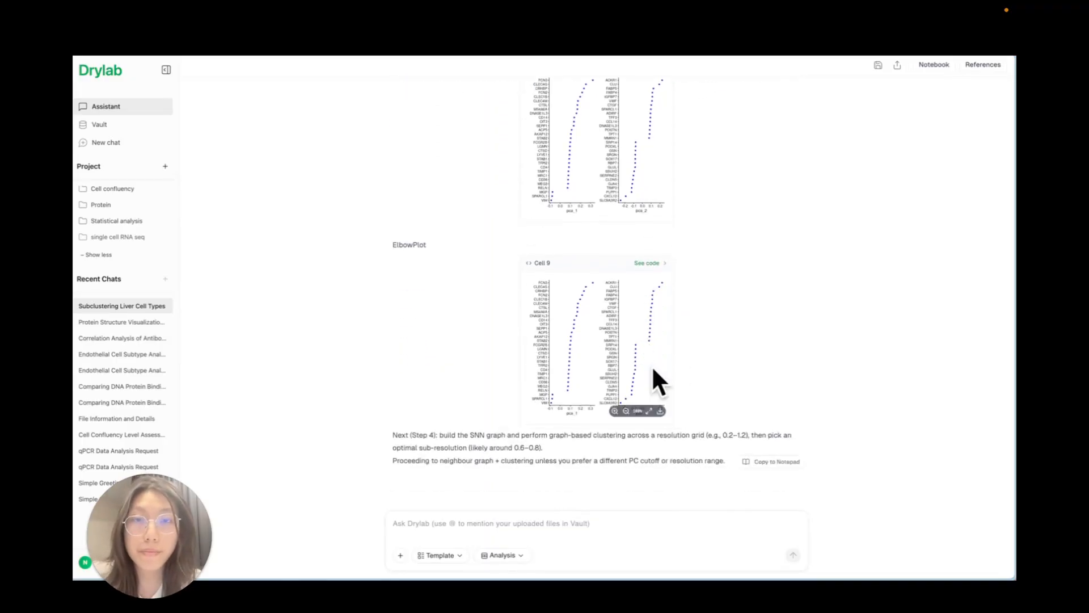
pyautogui.click(558, 522)
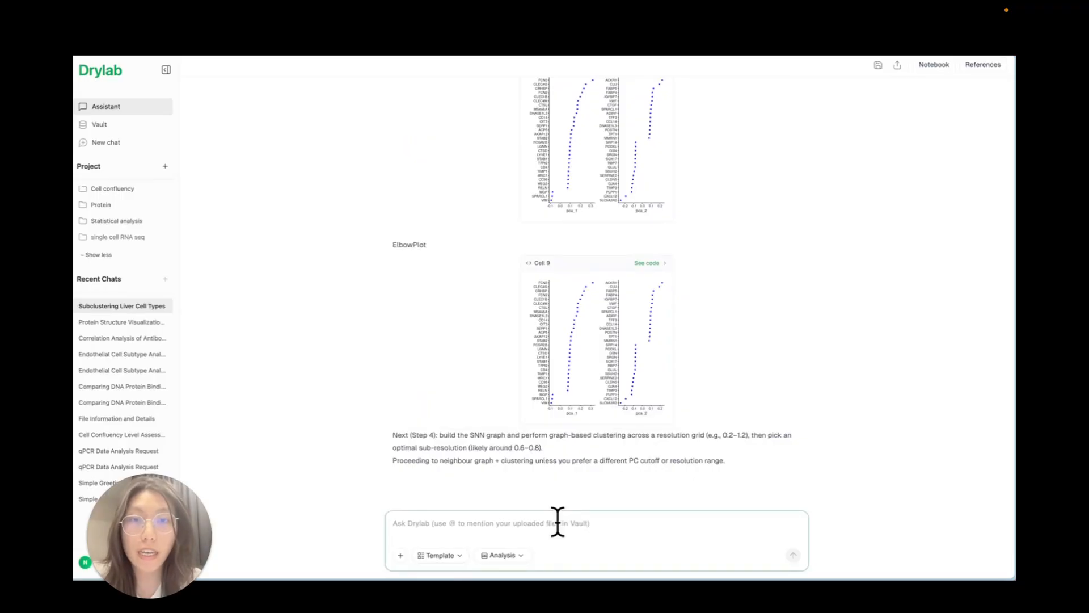
pyautogui.write('proceed')
pyautogui.press('Return')
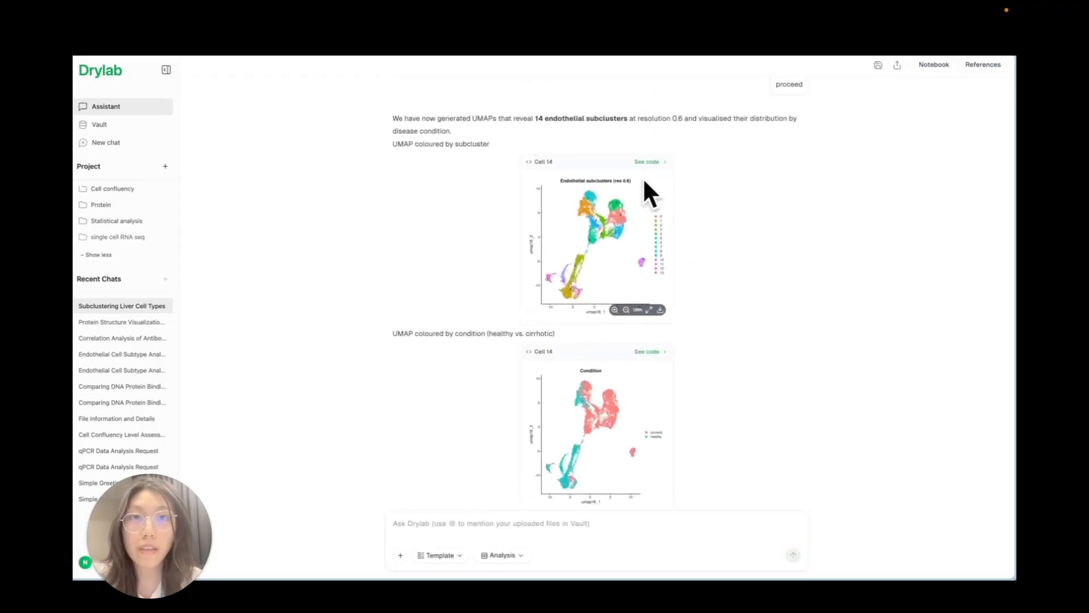
# Enlarge the UMAP coloured by subcluster to examine the endothelial subclusters, and restore it to its small size.
pyautogui.moveTo(591, 203)
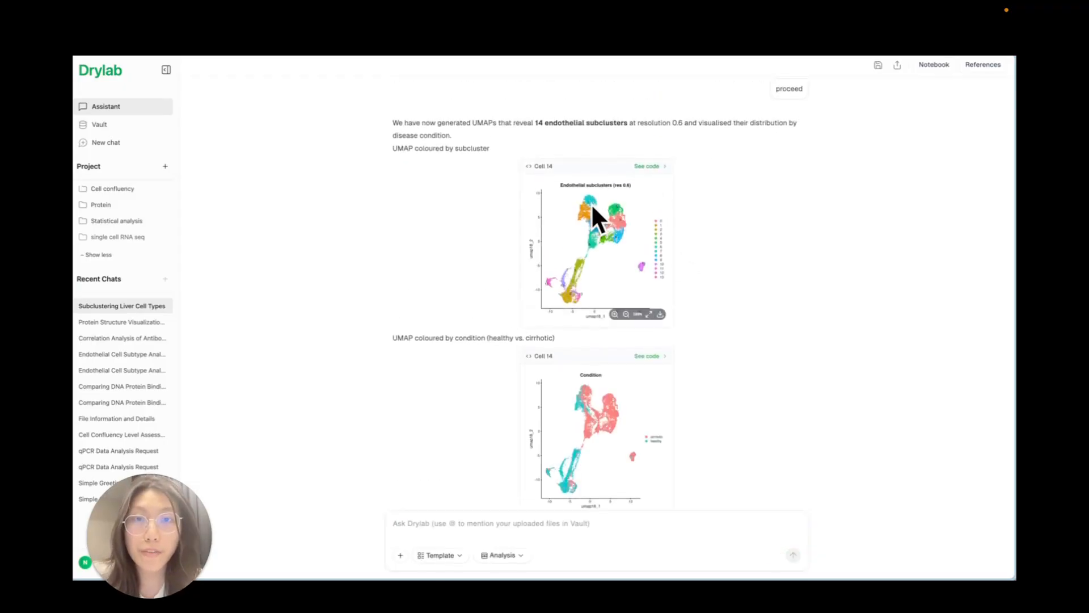
pyautogui.click(649, 314)
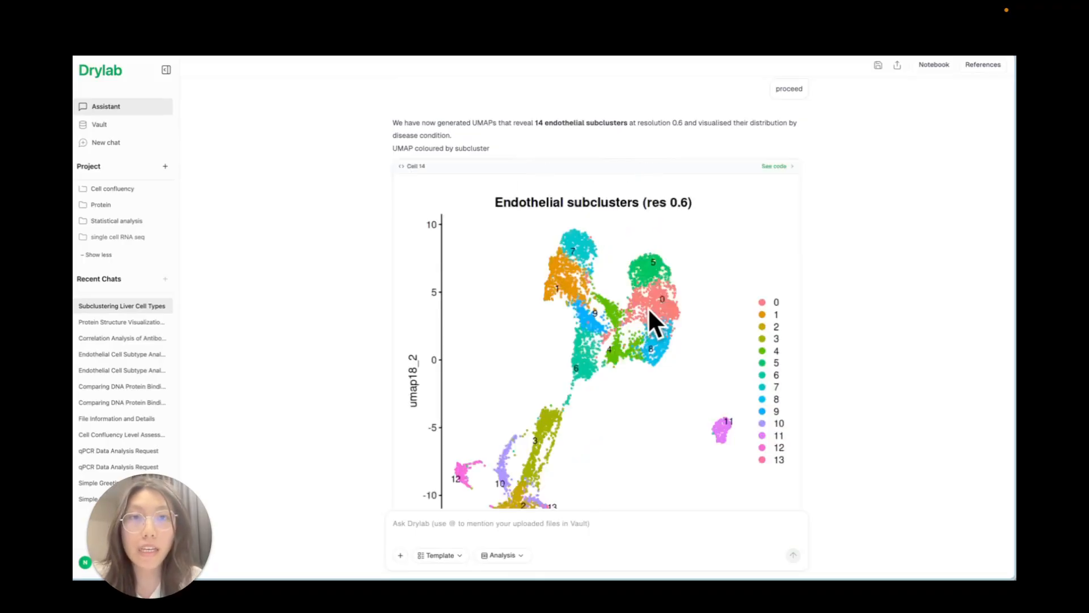
pyautogui.scroll(-3, 674, 312)
pyautogui.scroll(-5, 748, 389)
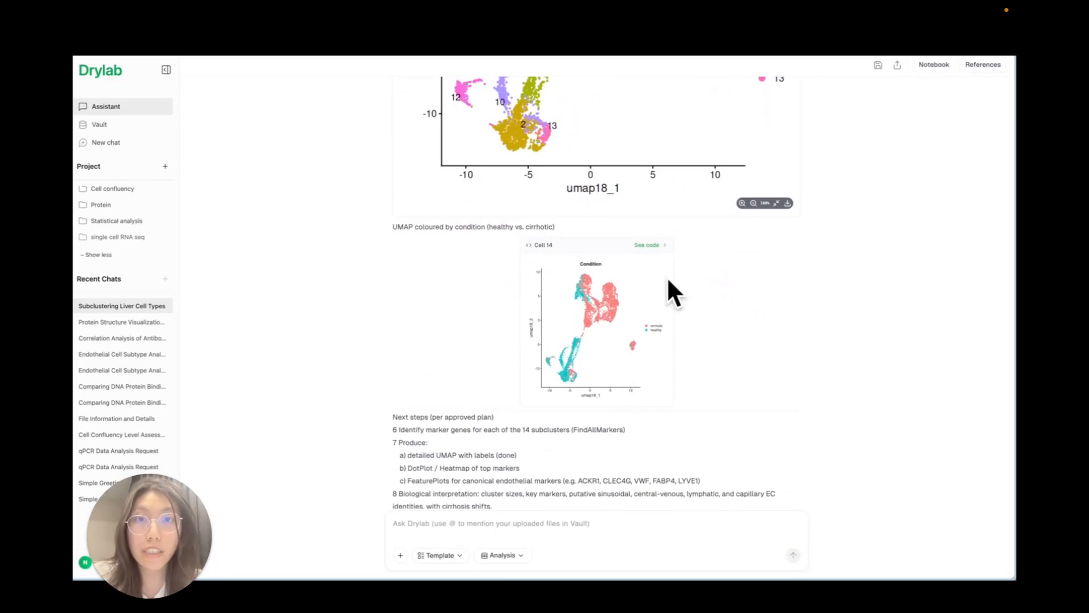
pyautogui.click(776, 204)
# Enlarge the UMAP coloured by condition to compare healthy and cirrhotic cells, and read the listed next steps.
pyautogui.moveTo(618, 258)
pyautogui.click(650, 321)
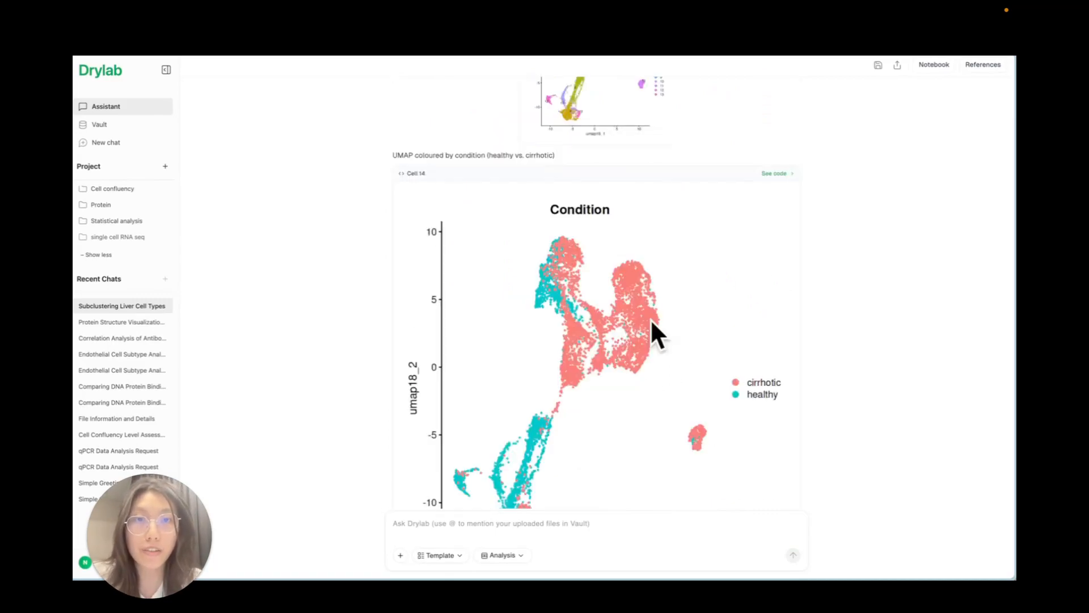
pyautogui.scroll(-2, 651, 322)
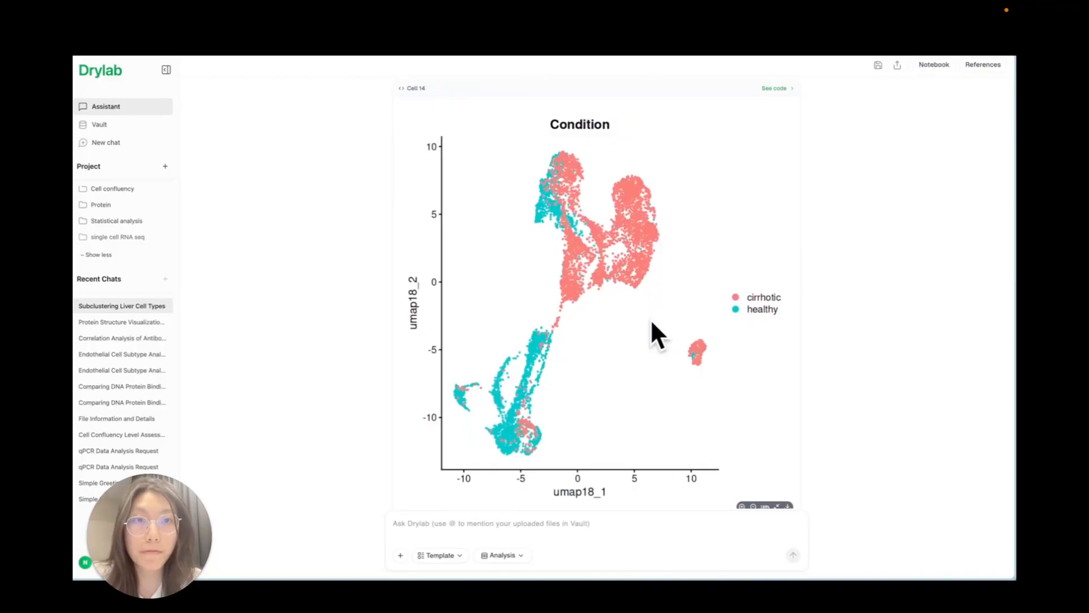
pyautogui.scroll(-4, 652, 323)
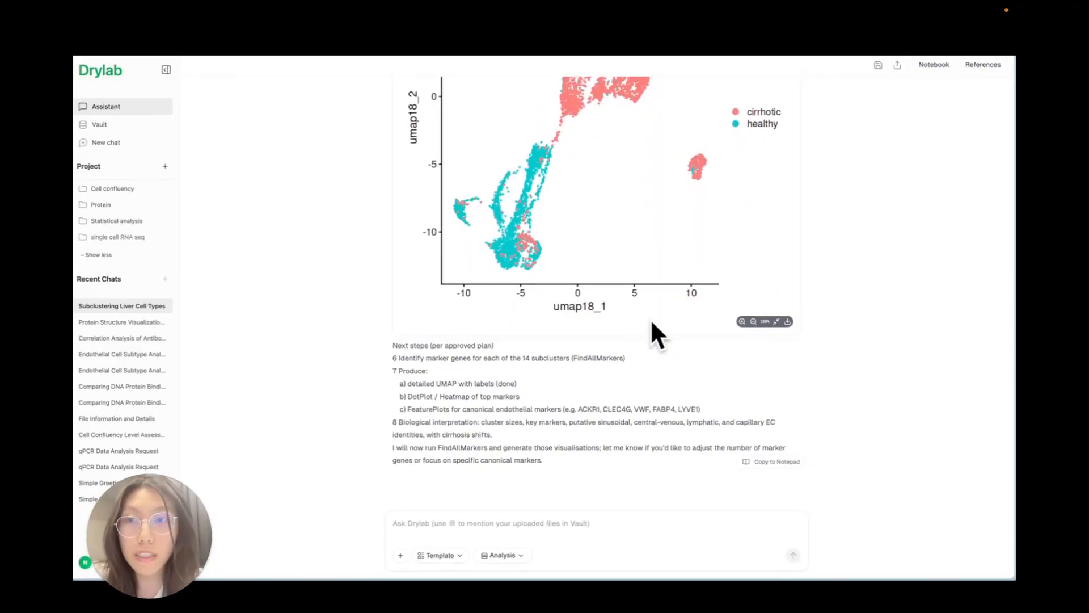
# Send the assistant the message "I think 14 subclusters is too many".
pyautogui.click(652, 322)
pyautogui.write('I think 14 subcluste')
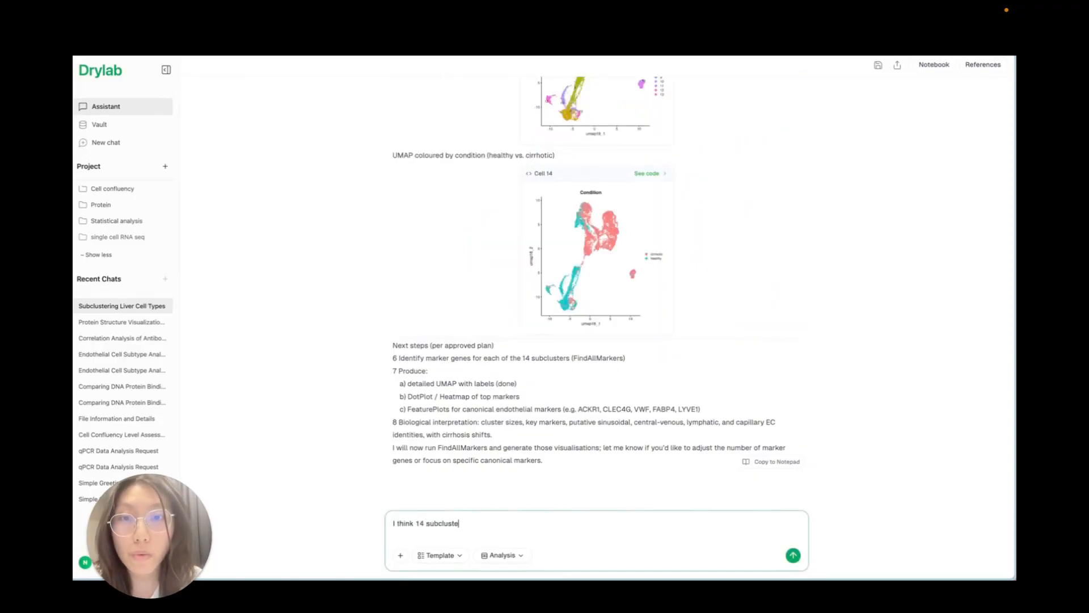
pyautogui.write('rs is too many')
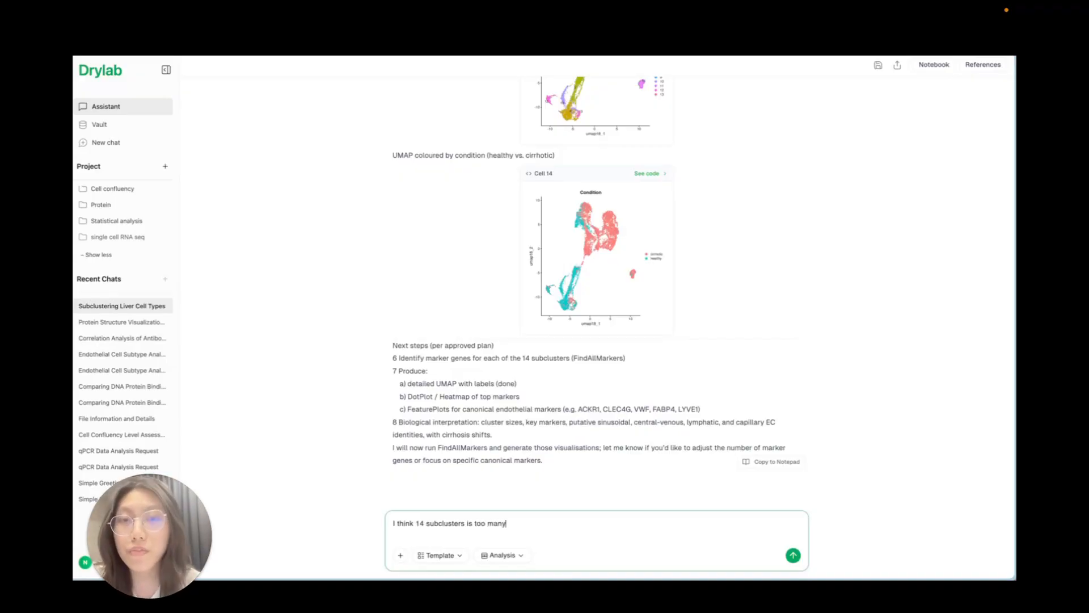
pyautogui.press('Return')
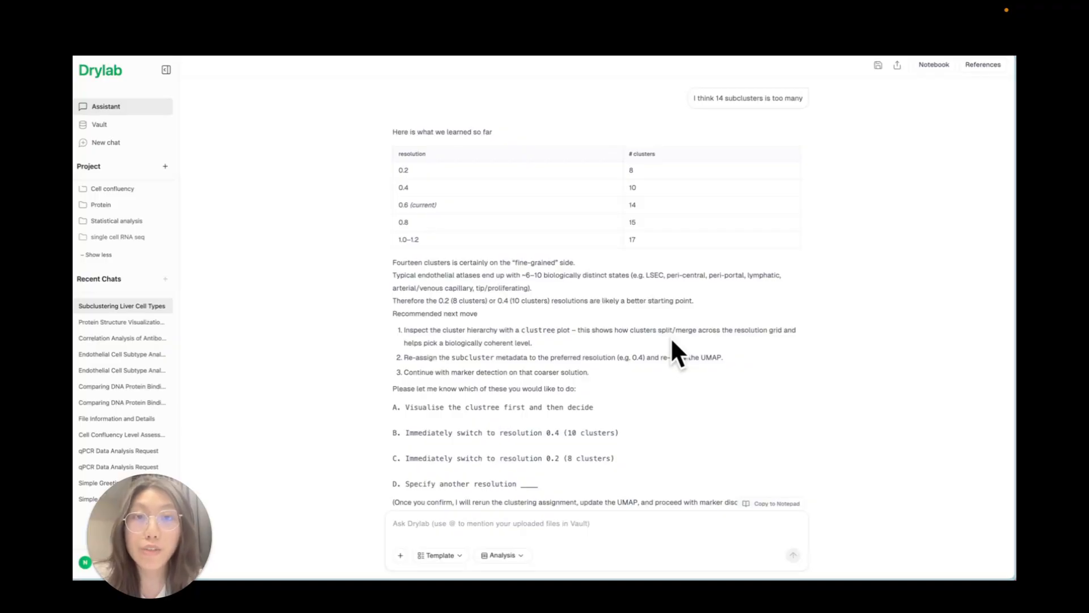
# Read the suggested resolution options and reply "A" to visualise the clustree before deciding.
pyautogui.scroll(-2, 672, 341)
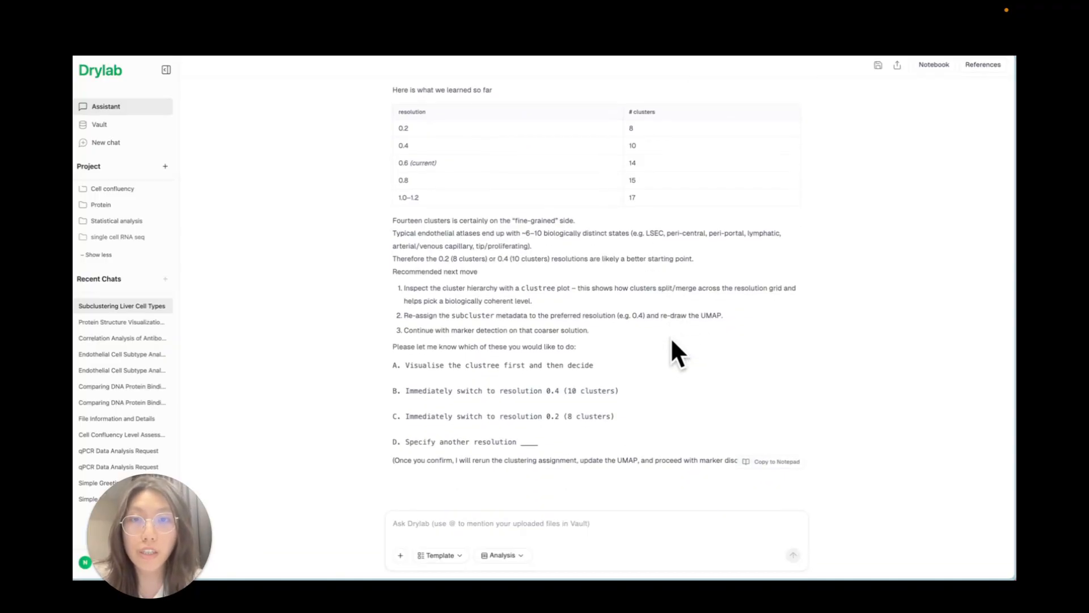
pyautogui.click(569, 523)
pyautogui.write('A')
pyautogui.press('Return')
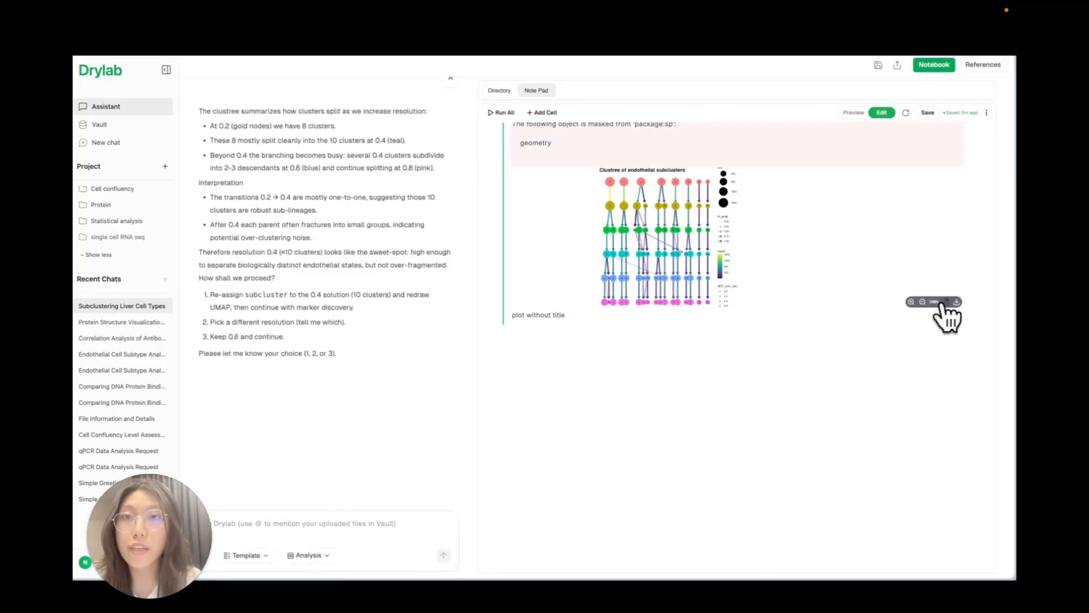
# Enlarge the clustree plot of endothelial subclusters in the notebook and examine how clusters split across the resolutions.
pyautogui.click(944, 302)
pyautogui.scroll(-2, 755, 366)
pyautogui.scroll(1, 755, 367)
pyautogui.scroll(1, 755, 366)
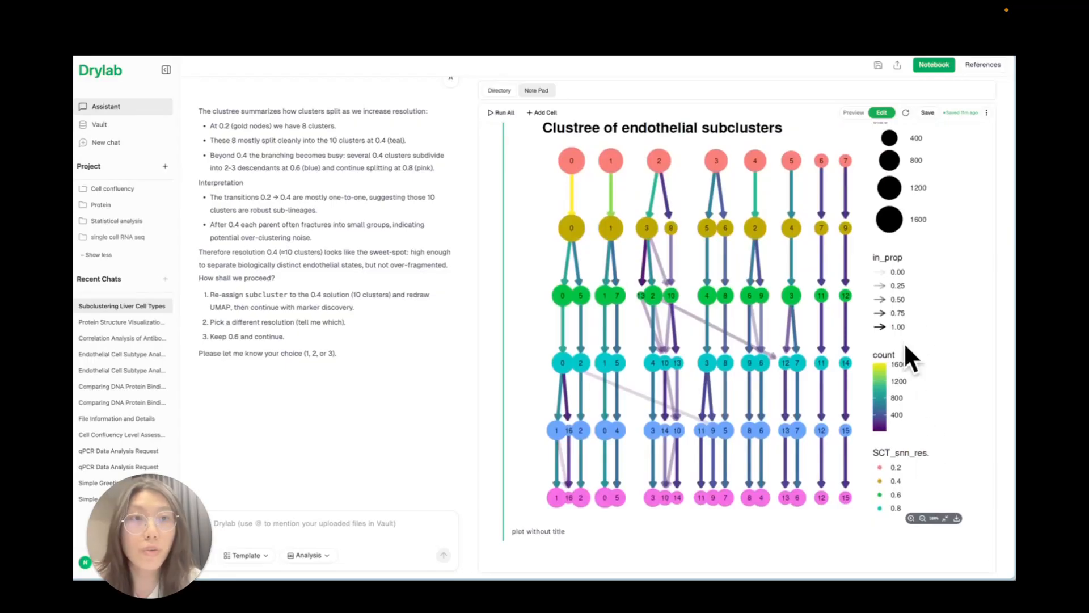
pyautogui.scroll(-1, 914, 267)
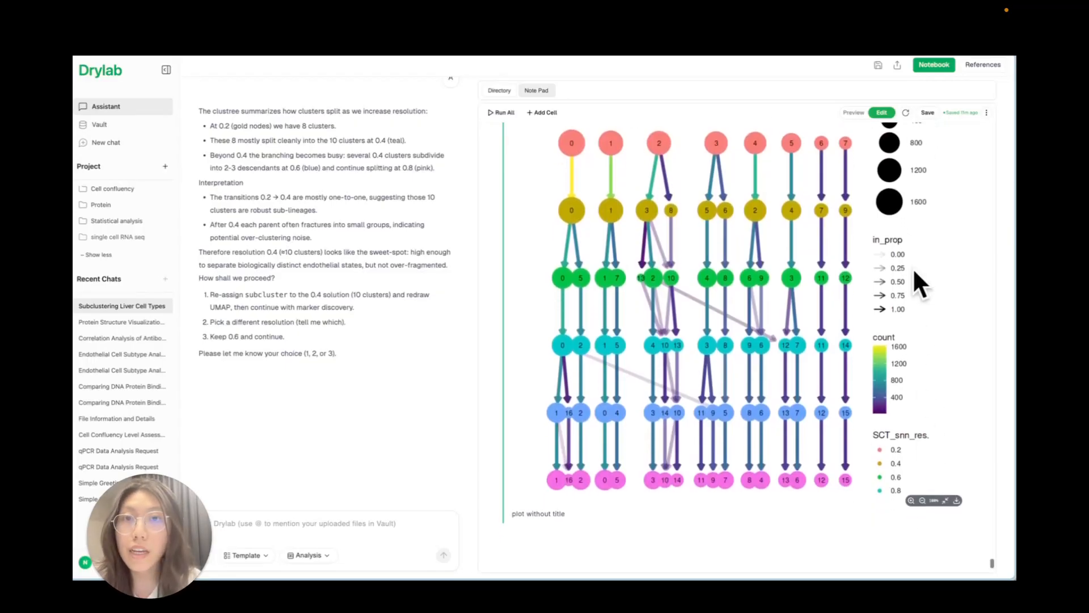
pyautogui.scroll(1, 914, 267)
pyautogui.scroll(1, 592, 134)
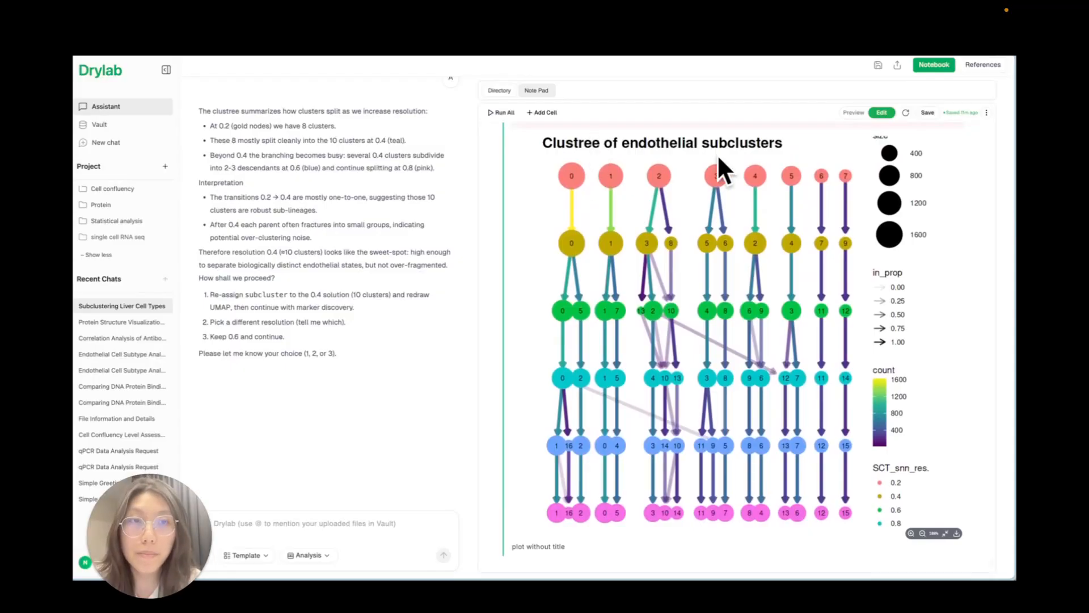
pyautogui.scroll(1, 843, 180)
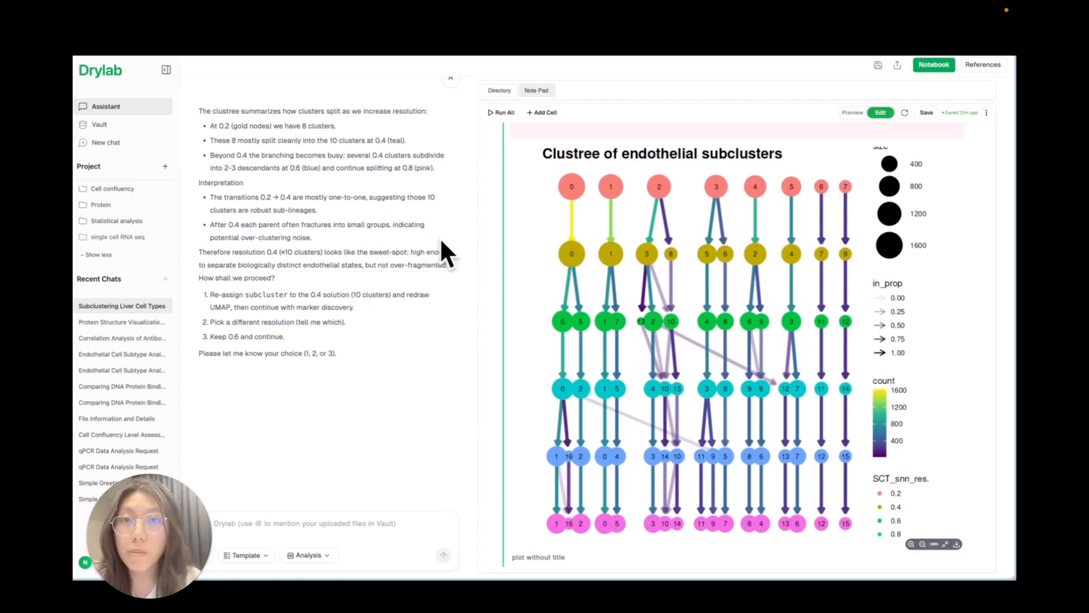
# Send the reply "Yes proceed with 0.4 solution and continue with marker discovery".
pyautogui.write('Yes')
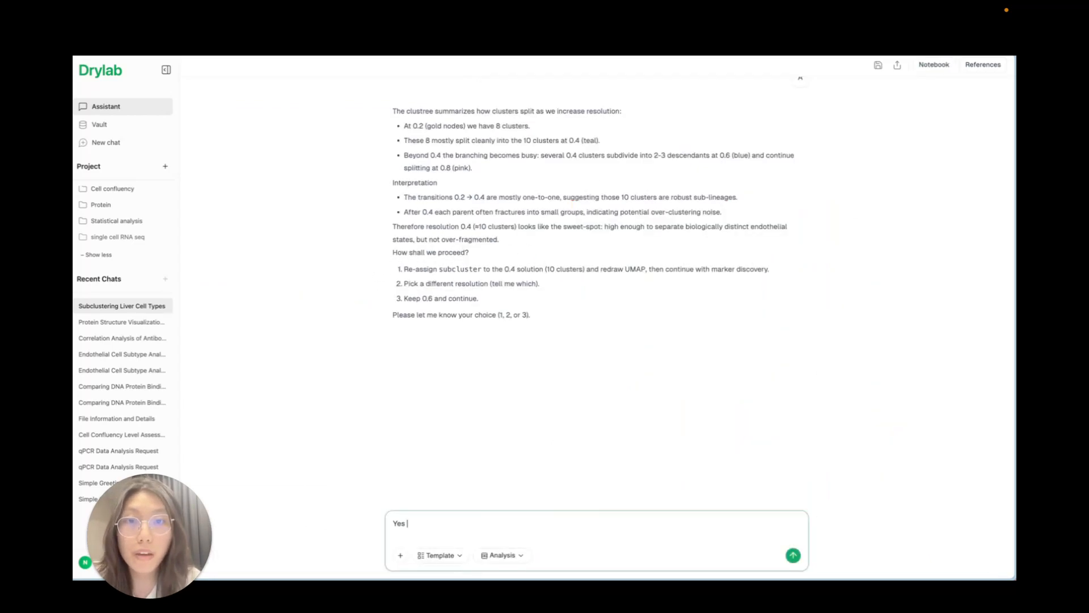
pyautogui.write(' proceed w')
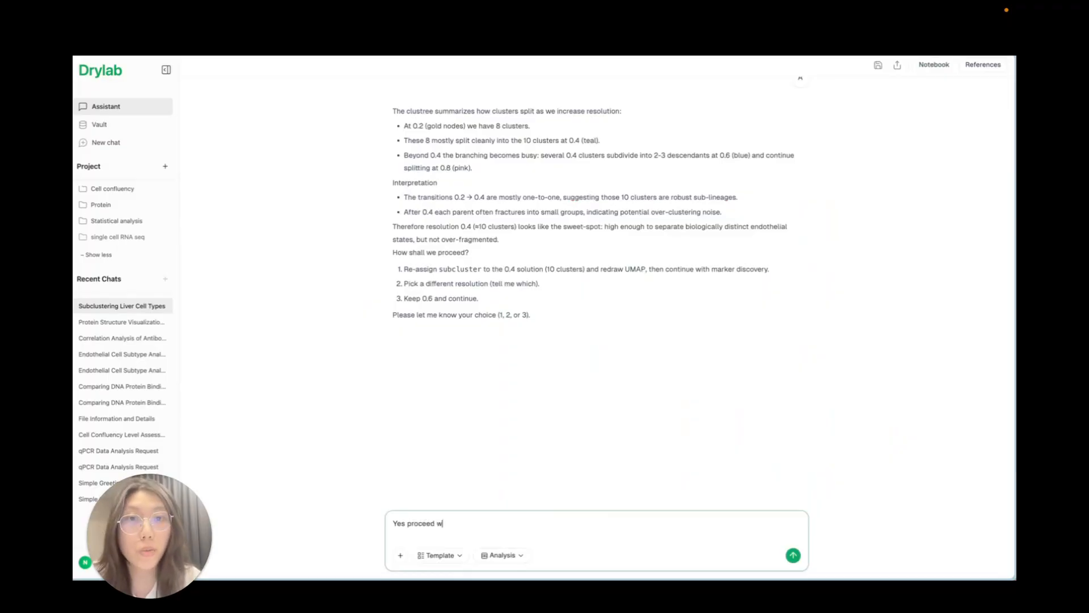
pyautogui.write('ith 0.4')
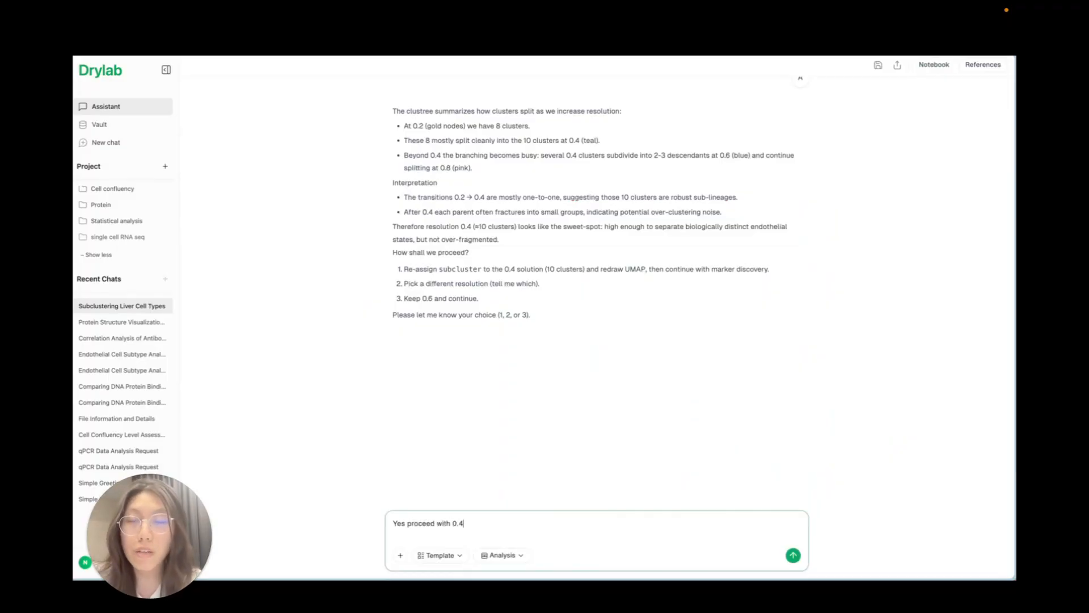
pyautogui.write(' solution')
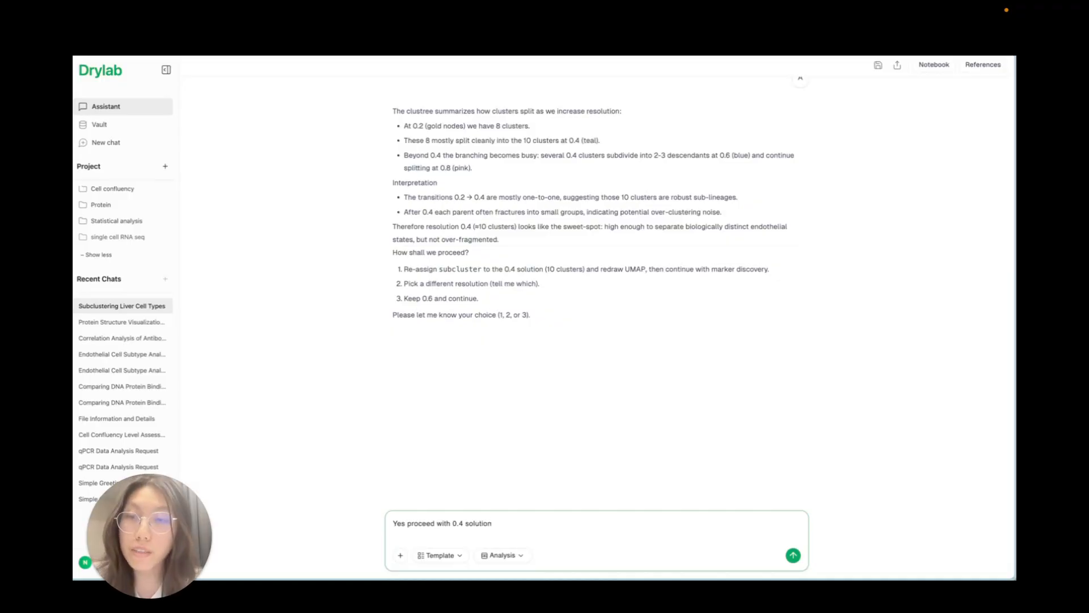
pyautogui.write(' and con')
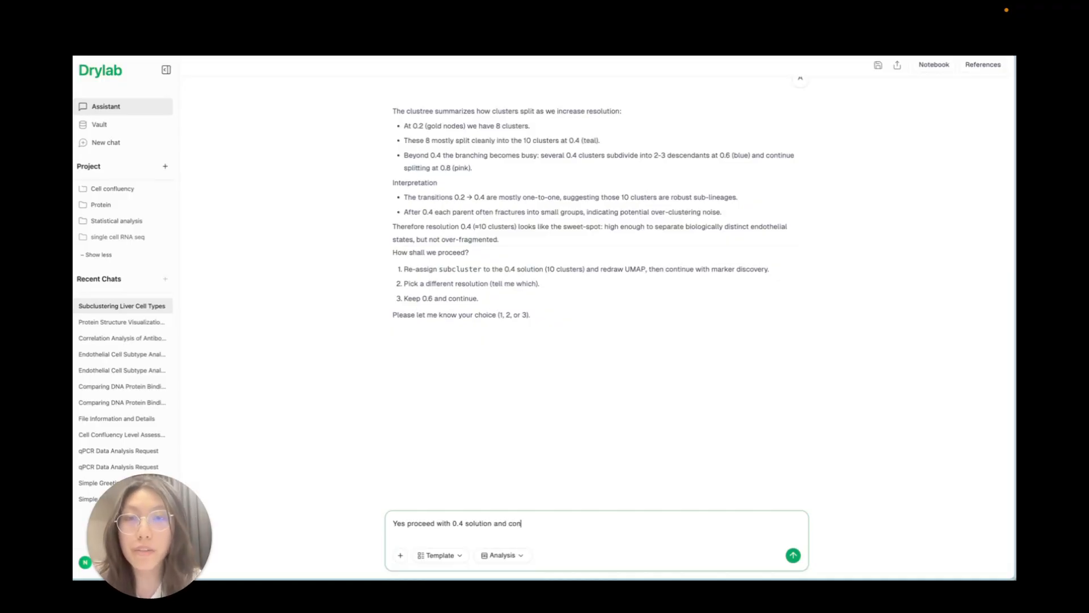
pyautogui.write('tinue with ')
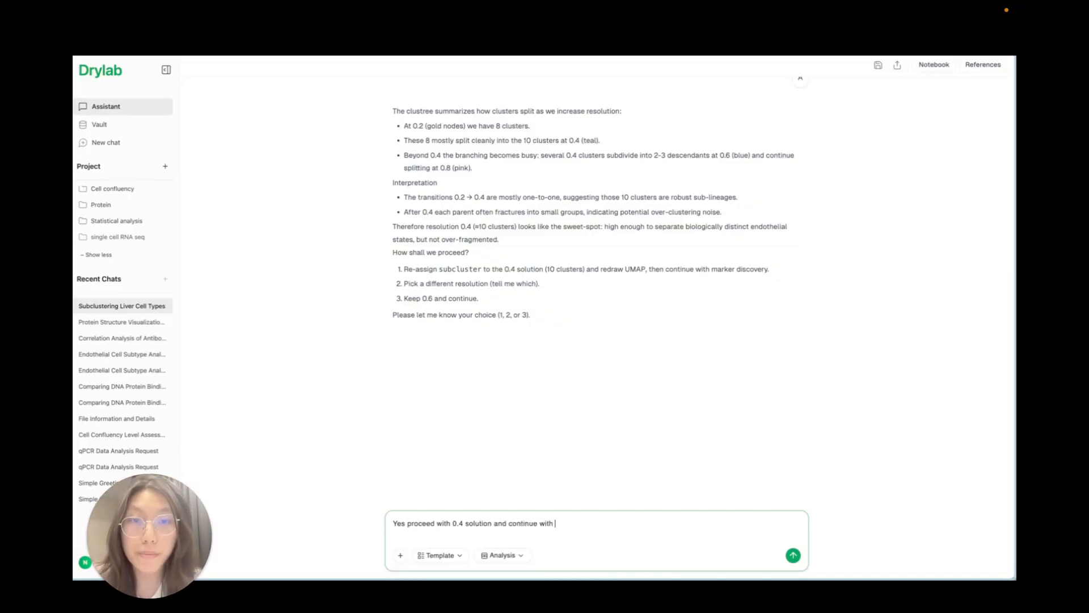
pyautogui.write('marker discovery')
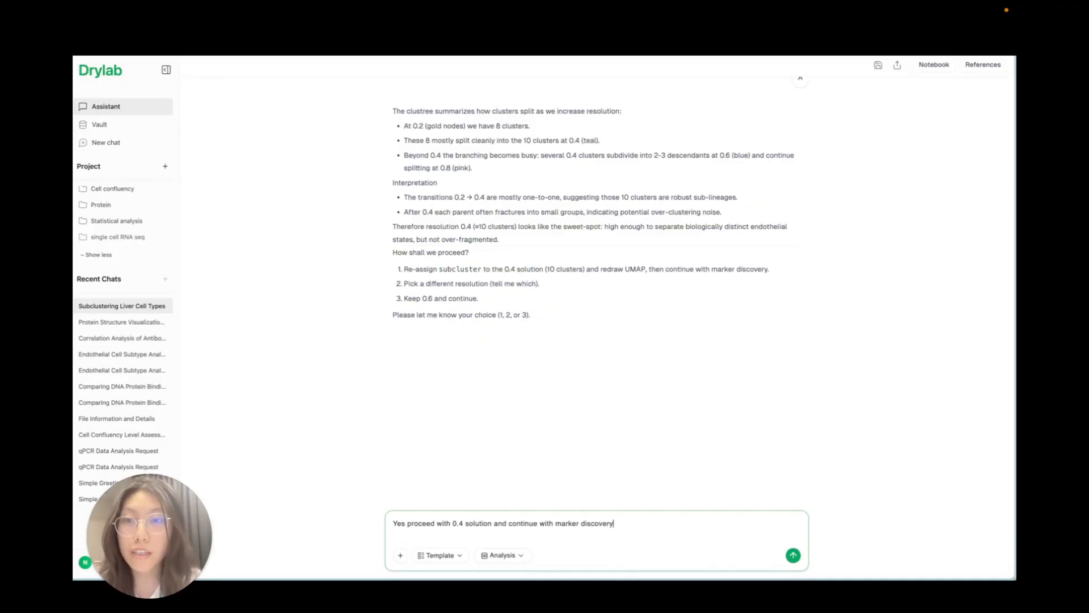
pyautogui.press('Return')
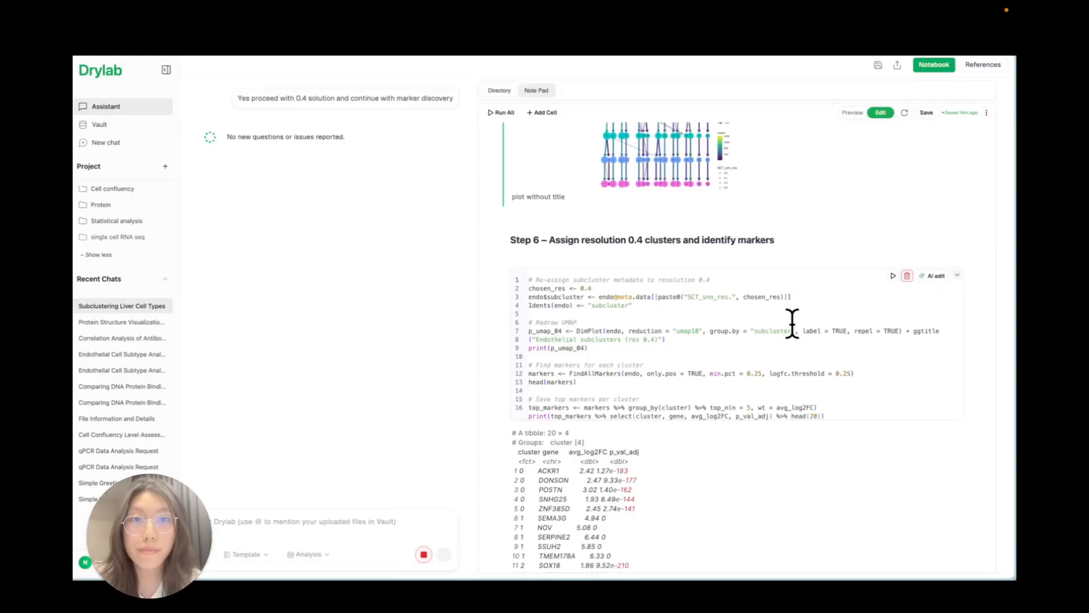
# Review the resolution 0.4 marker output in the notebook and enlarge the endothelial subclusters UMAP to inspect its clusters.
pyautogui.scroll(-15, 774, 348)
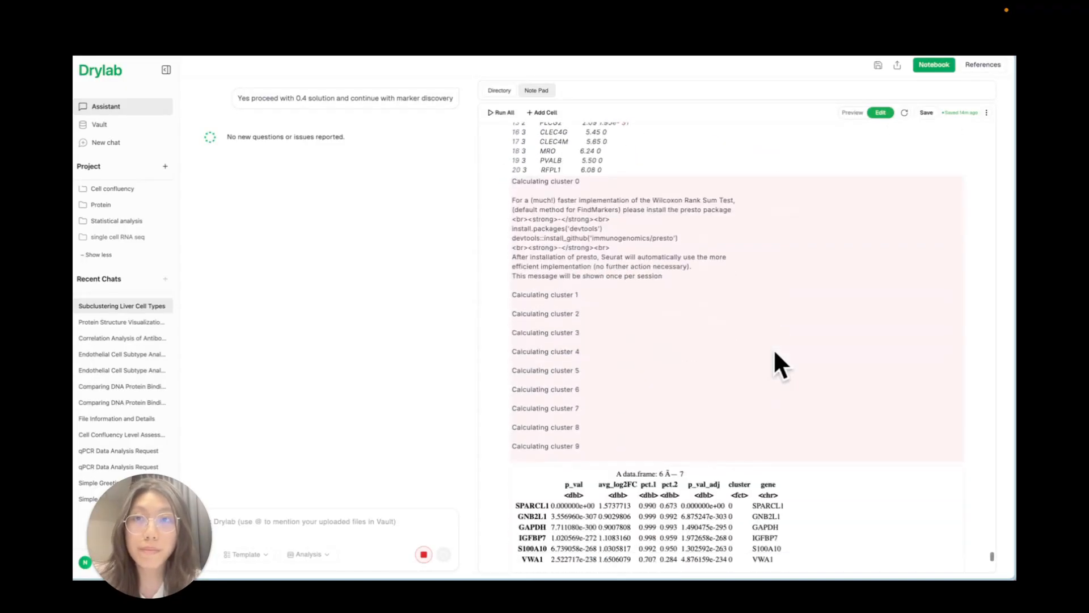
pyautogui.scroll(-3, 781, 363)
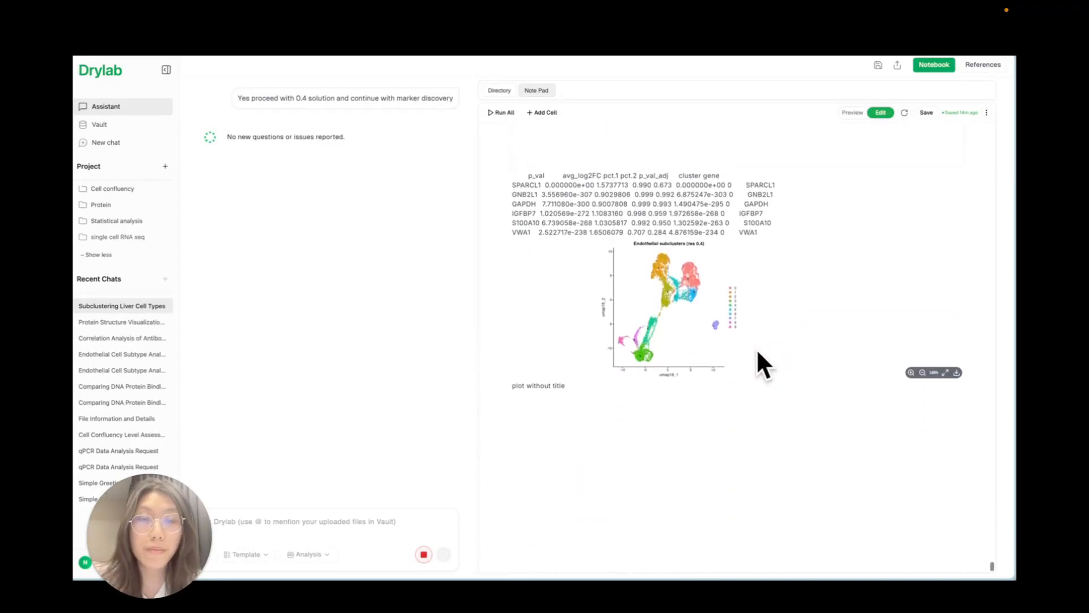
pyautogui.click(944, 373)
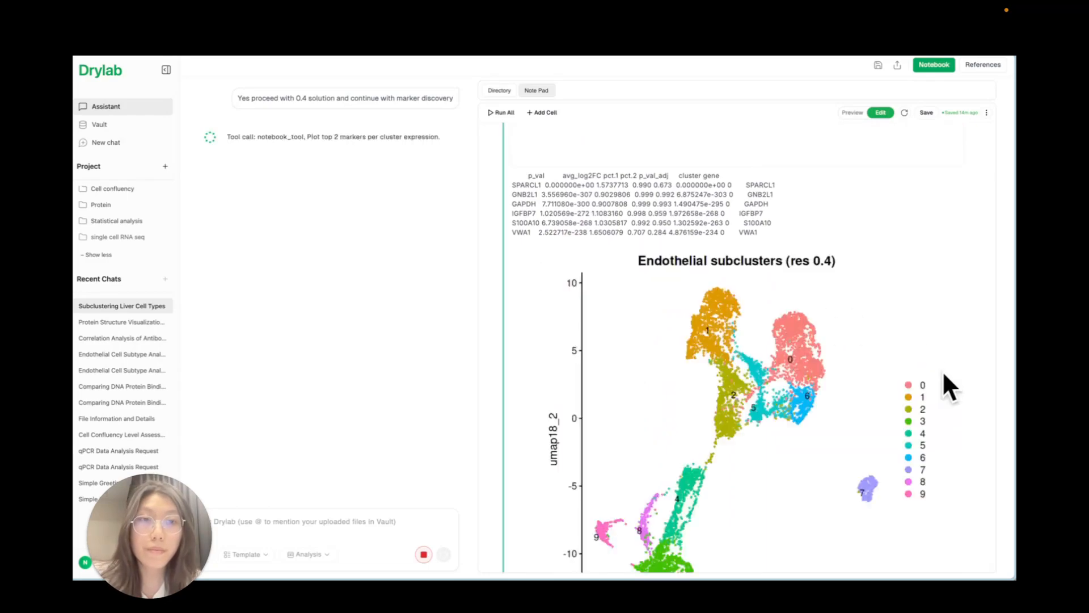
pyautogui.scroll(-3, 816, 402)
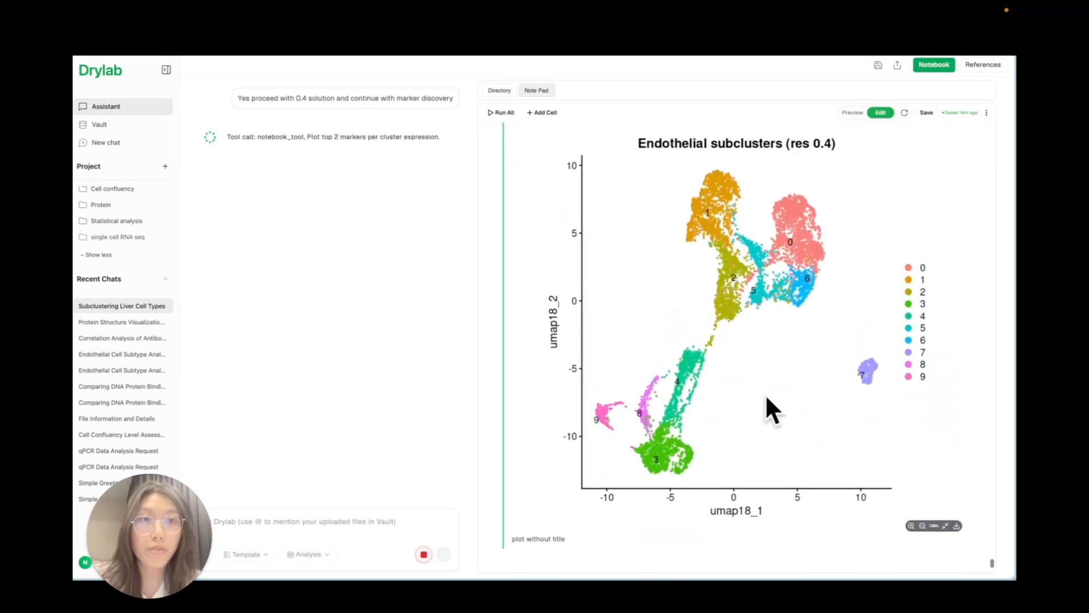
pyautogui.click(944, 525)
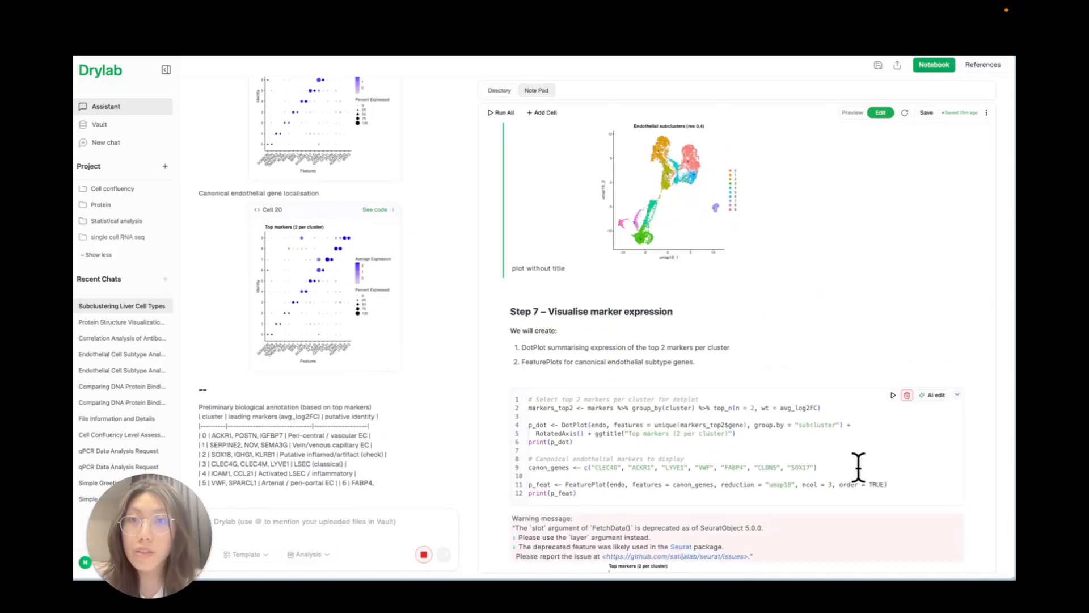
# Read the assistant's reply, checking the top-marker dot plot and the preliminary biological annotation of each cluster.
pyautogui.scroll(5, 354, 233)
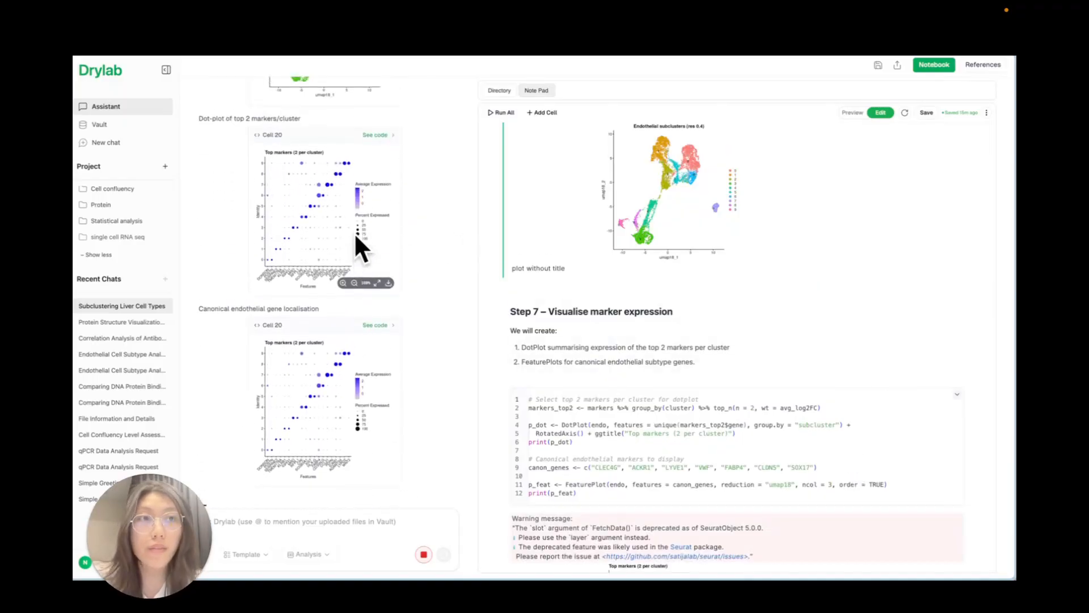
pyautogui.scroll(-1, 354, 233)
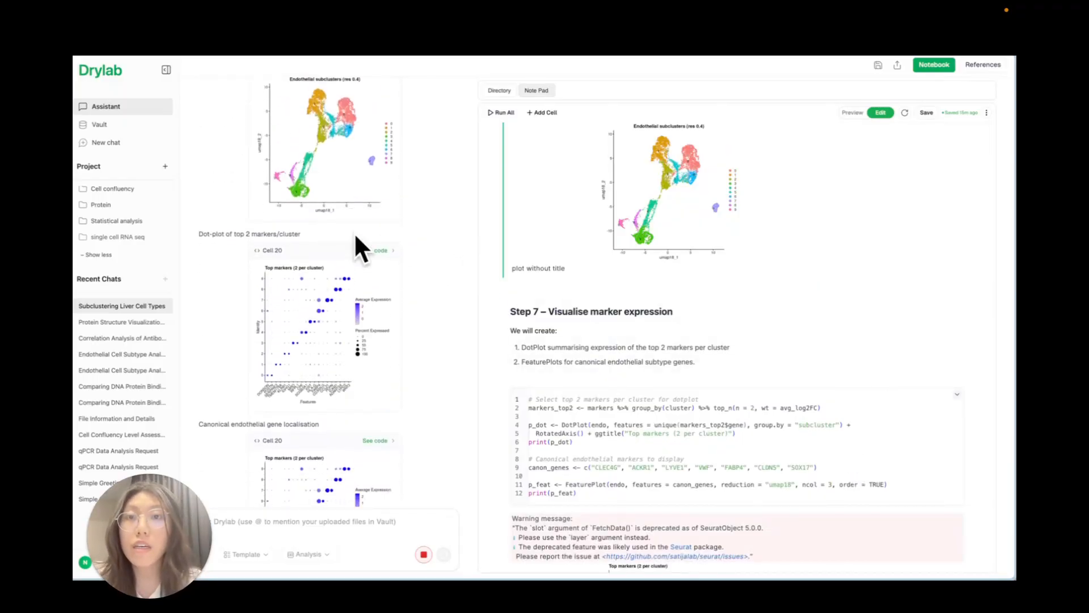
pyautogui.scroll(-5, 384, 317)
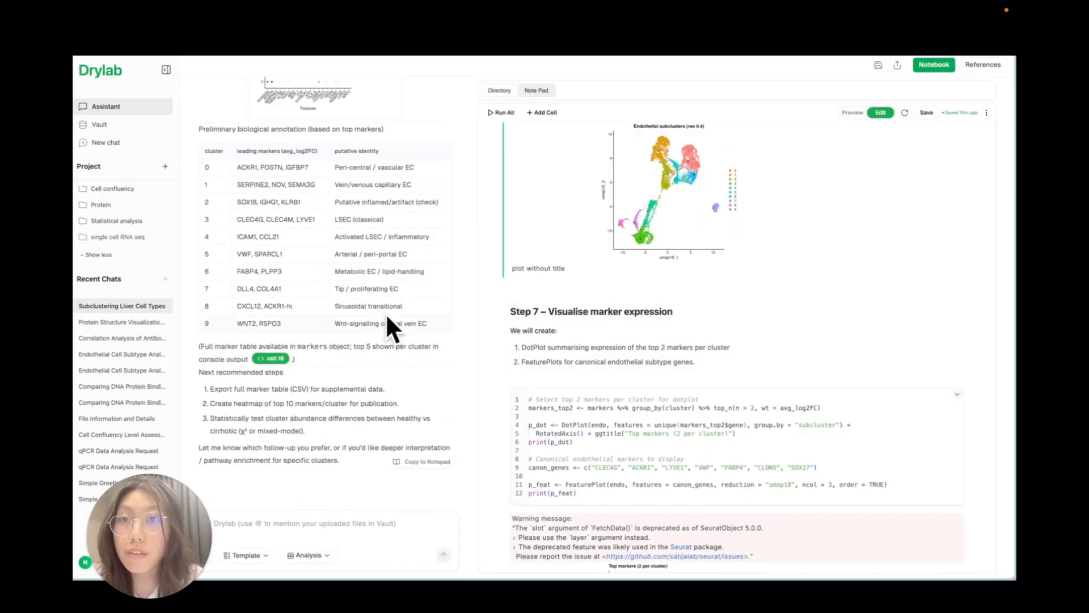
pyautogui.scroll(1, 386, 312)
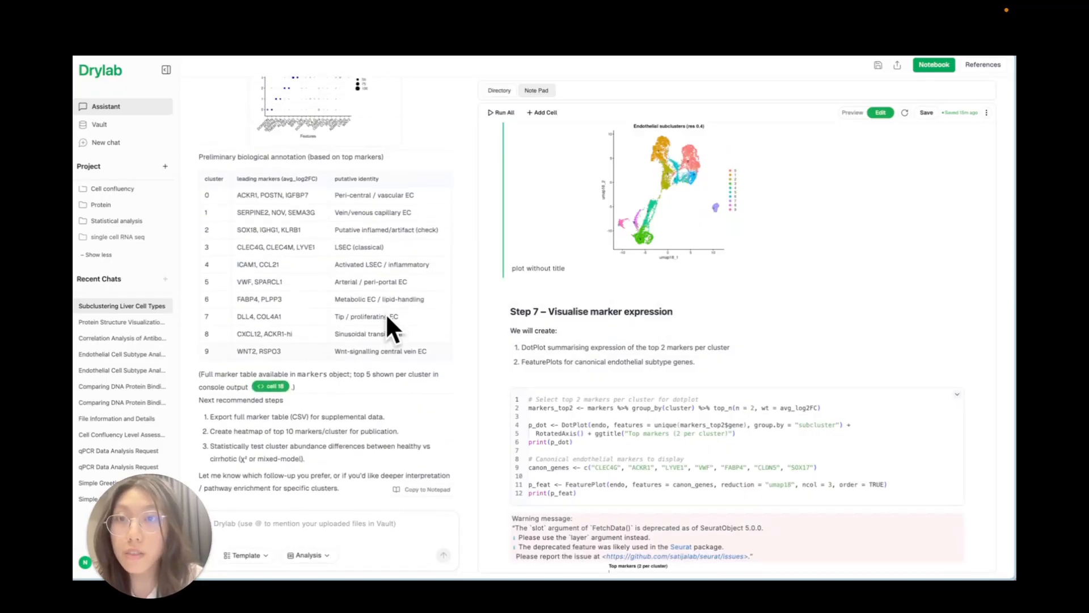
# Hide the notebook and enlarge the "Top markers (2 per cluster)" dot plot in the chat to compare marker expression with the annotation table.
pyautogui.click(938, 64)
pyautogui.scroll(5, 775, 272)
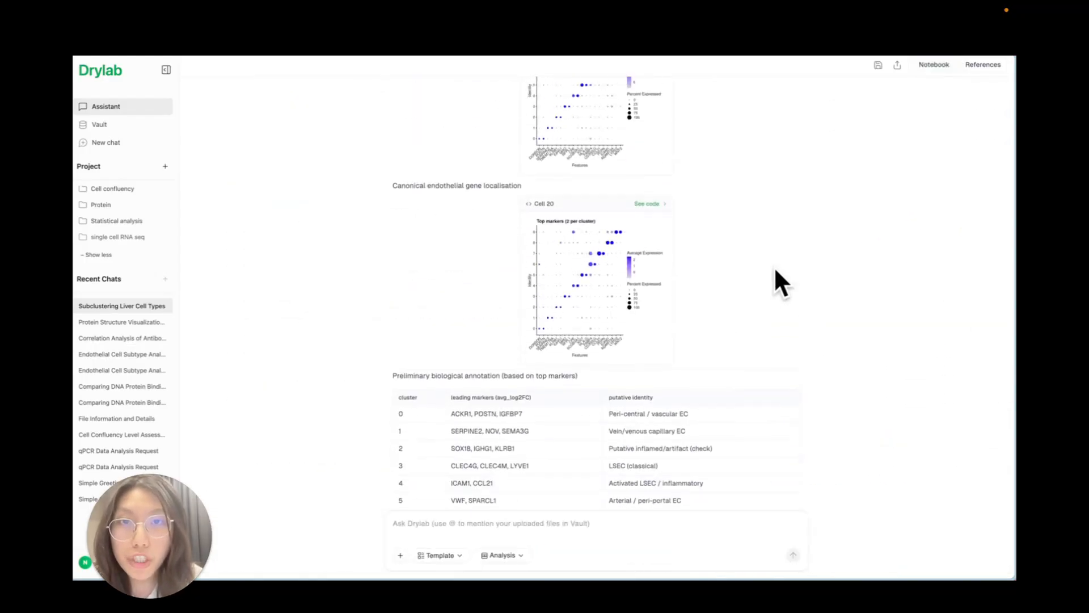
pyautogui.click(650, 359)
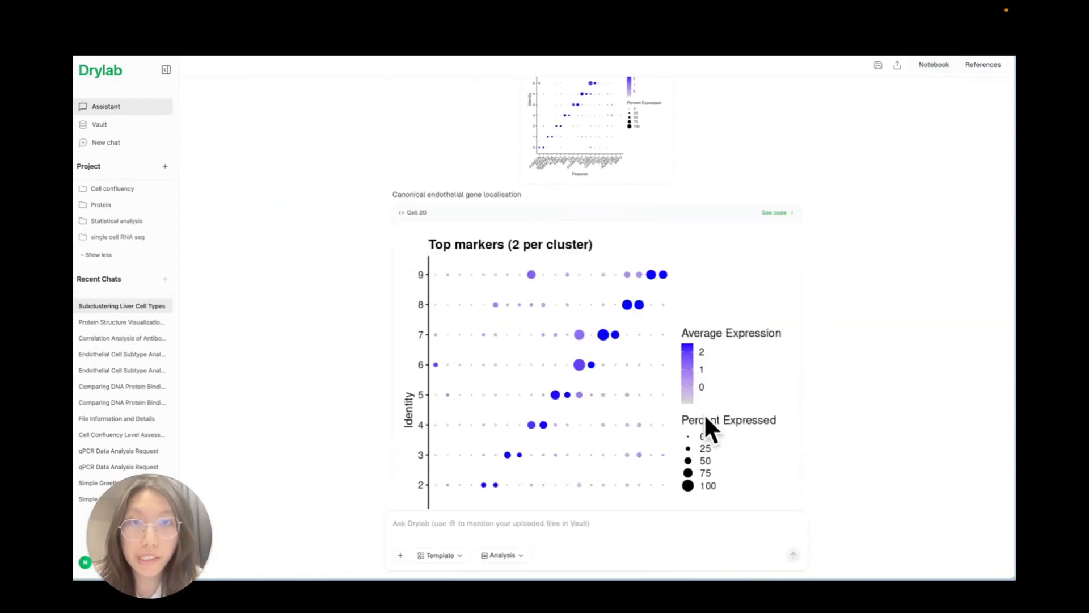
pyautogui.scroll(-3, 705, 420)
pyautogui.scroll(1, 705, 420)
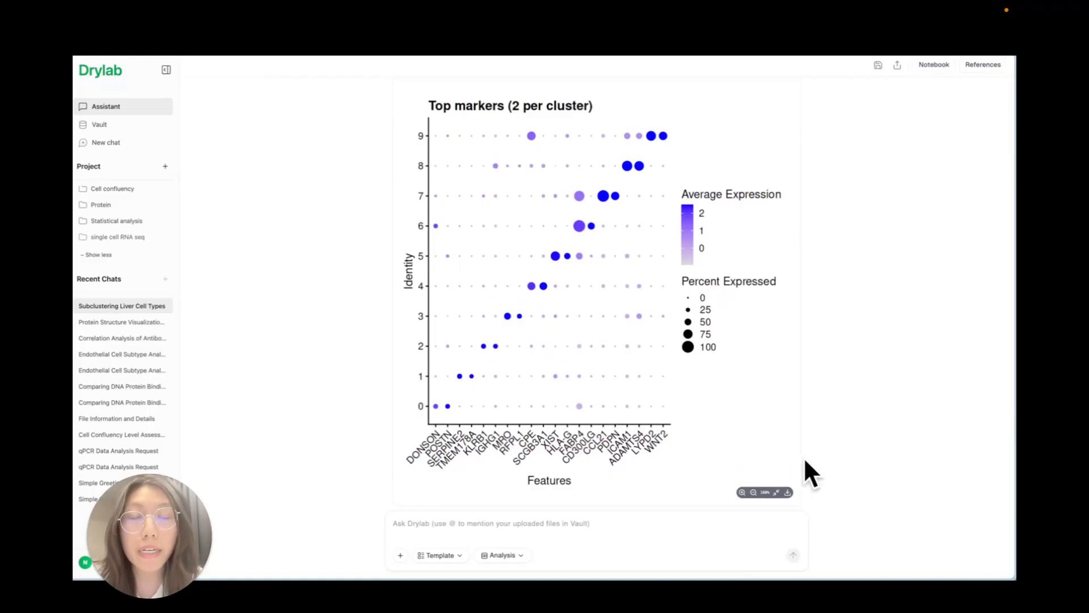
pyautogui.scroll(3, 432, 187)
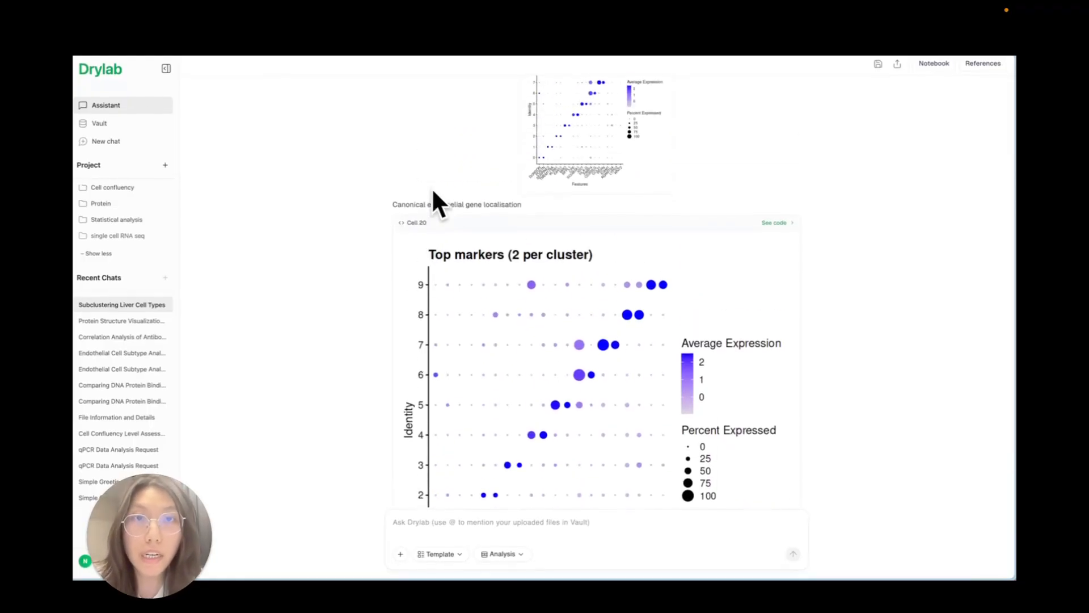
pyautogui.scroll(-3, 515, 336)
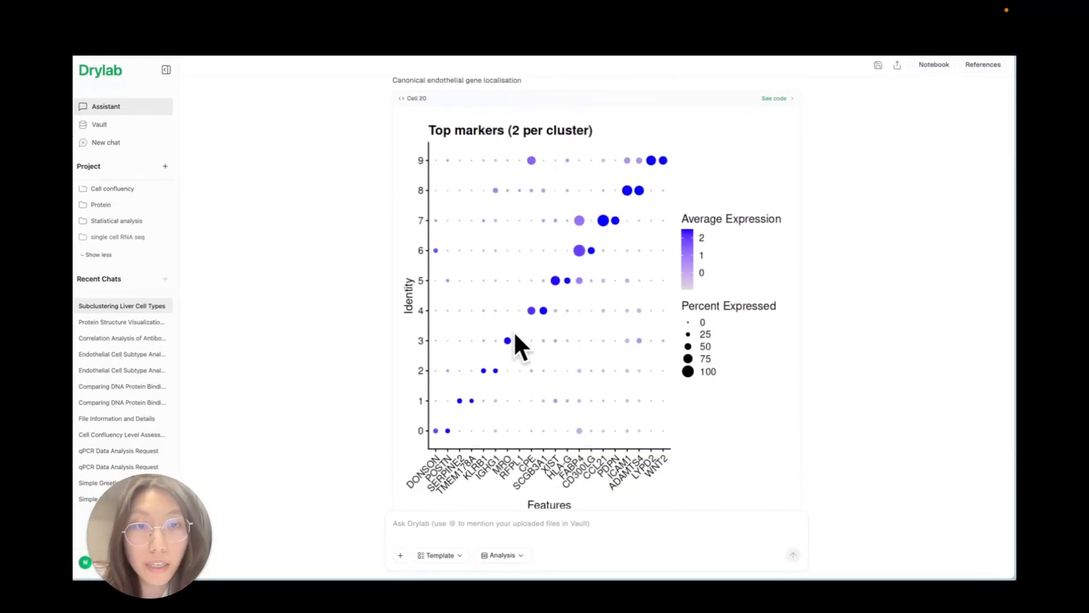
pyautogui.scroll(-1, 713, 483)
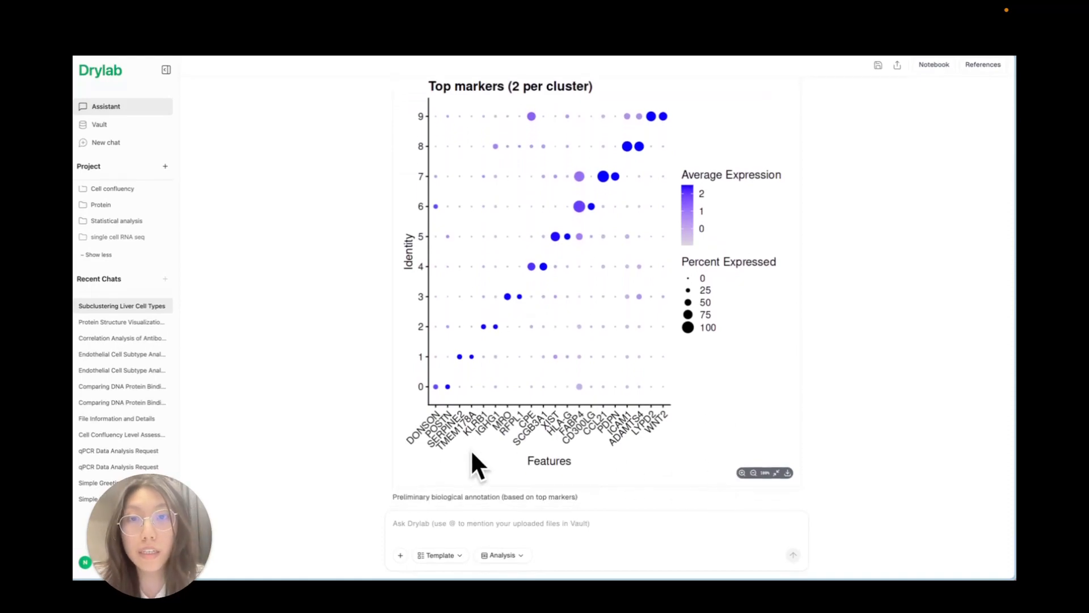
pyautogui.scroll(-4, 624, 448)
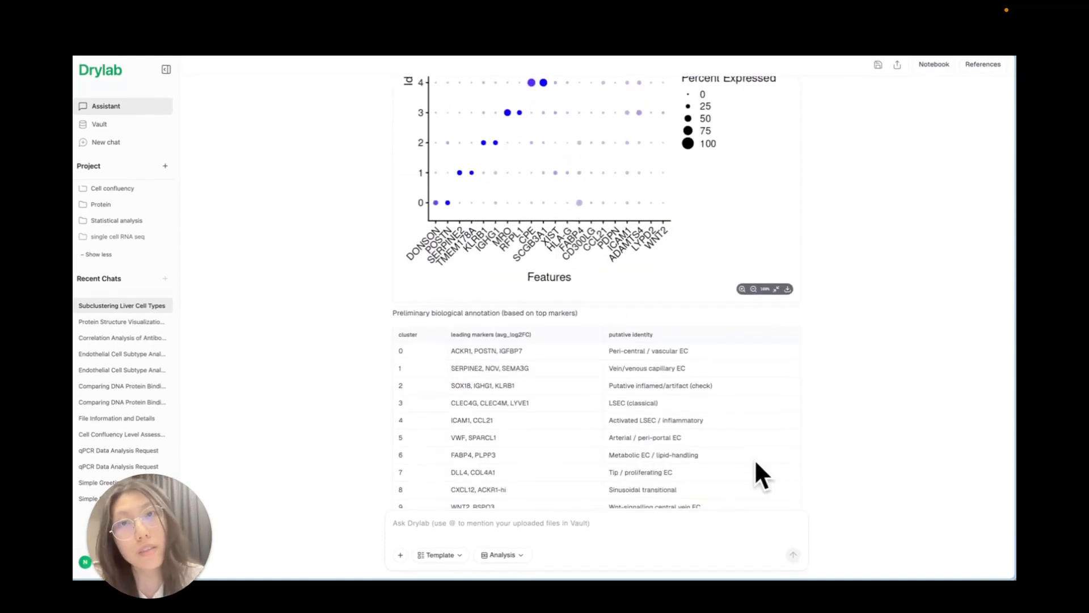
pyautogui.scroll(-1, 767, 287)
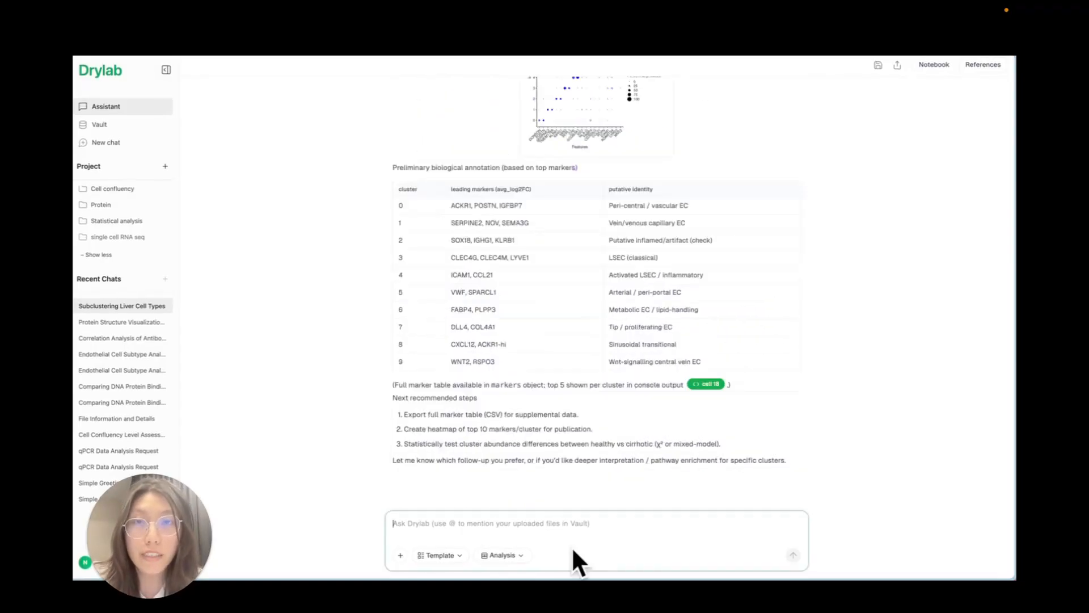
# Send the message "Create heatmap of top 10 marker/cluster and I also want to know the proportion of healthy and cirrhotic for each cluster".
pyautogui.write('Creat')
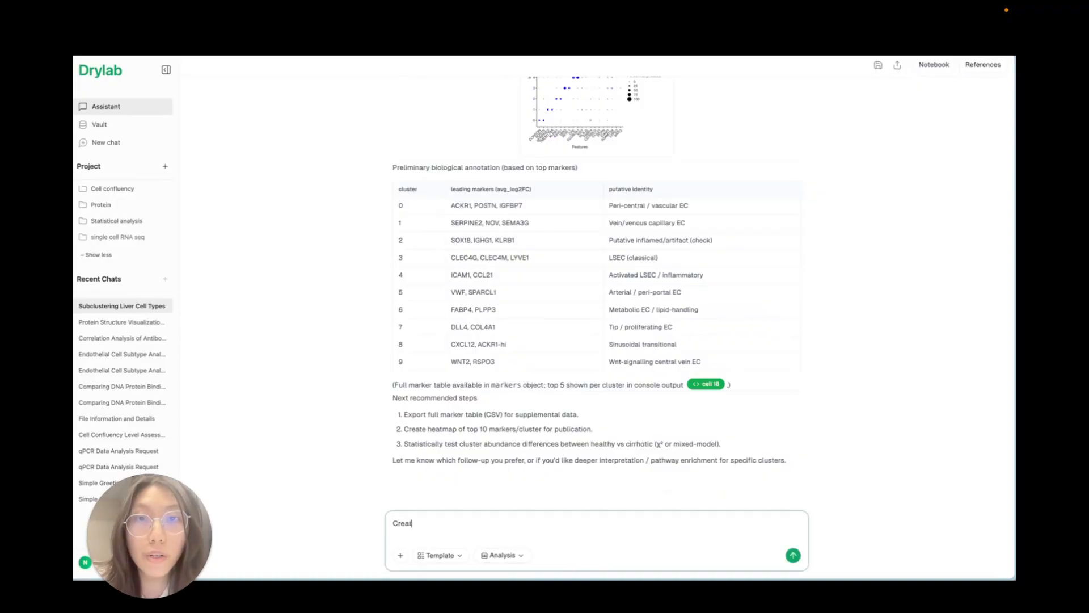
pyautogui.write('e heatmap ')
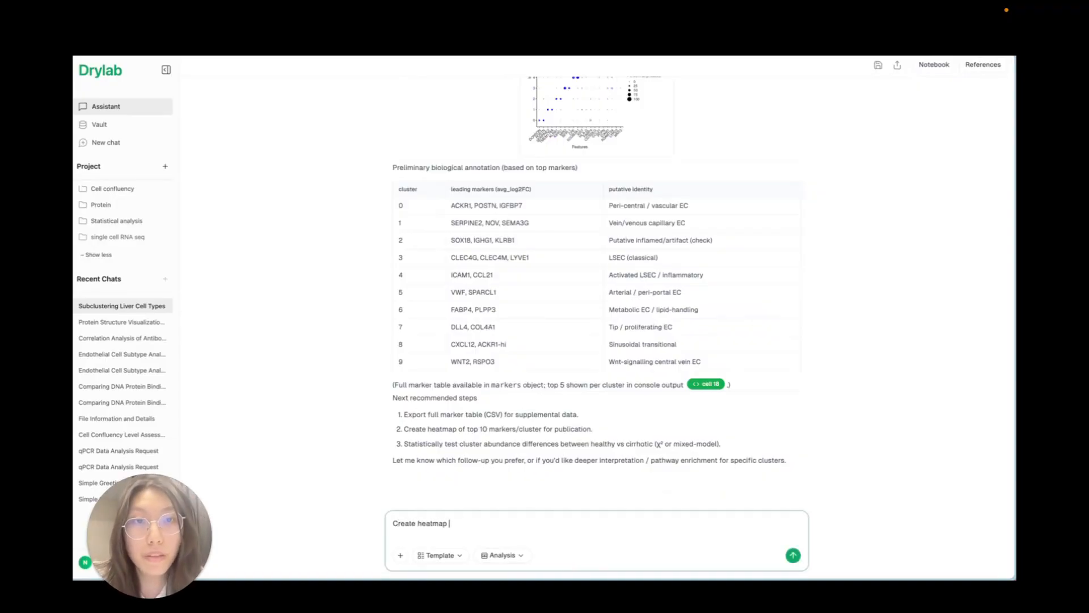
pyautogui.write('of top 1')
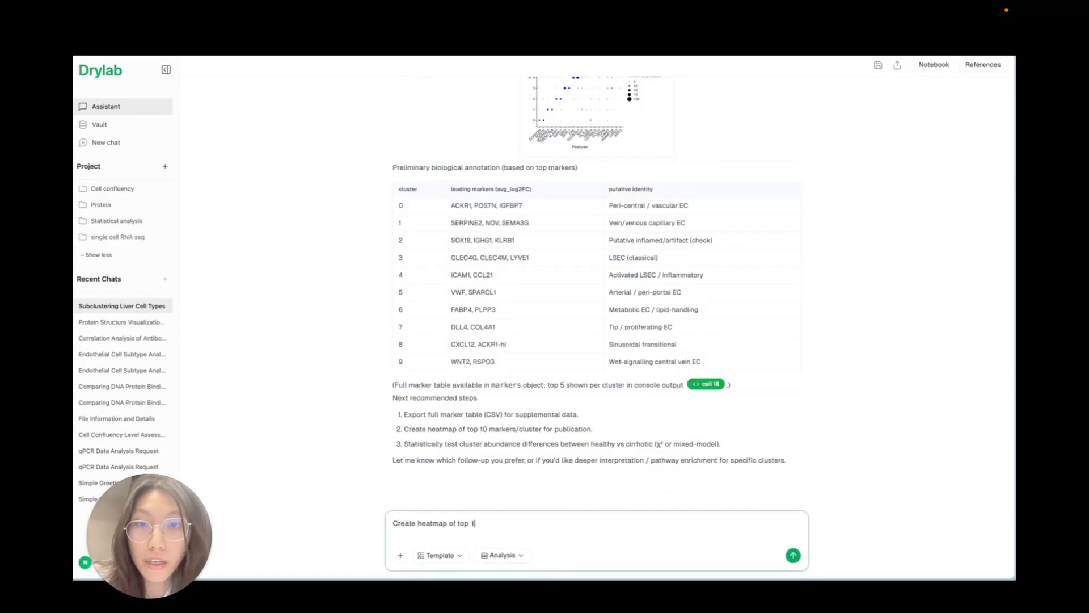
pyautogui.write('0 marker')
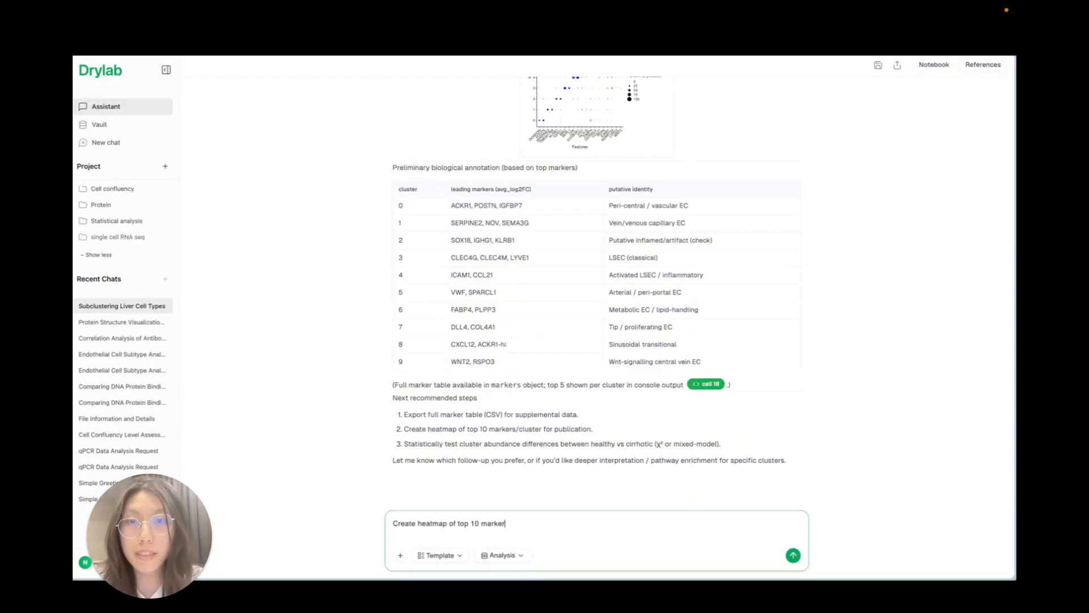
pyautogui.write('s')
pyautogui.write('clust')
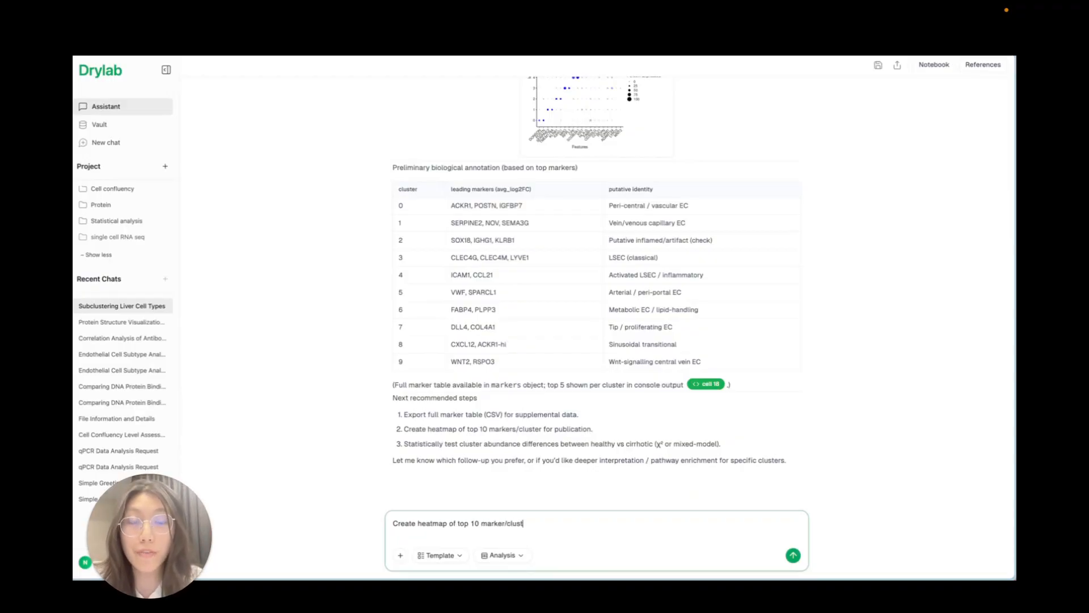
pyautogui.write('er')
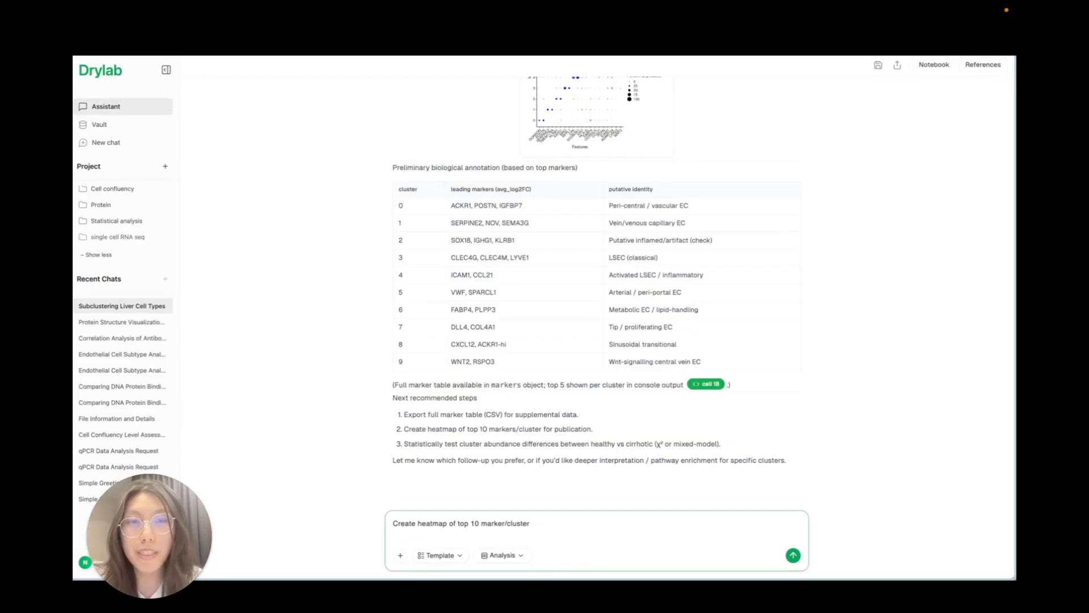
pyautogui.write(' forand I')
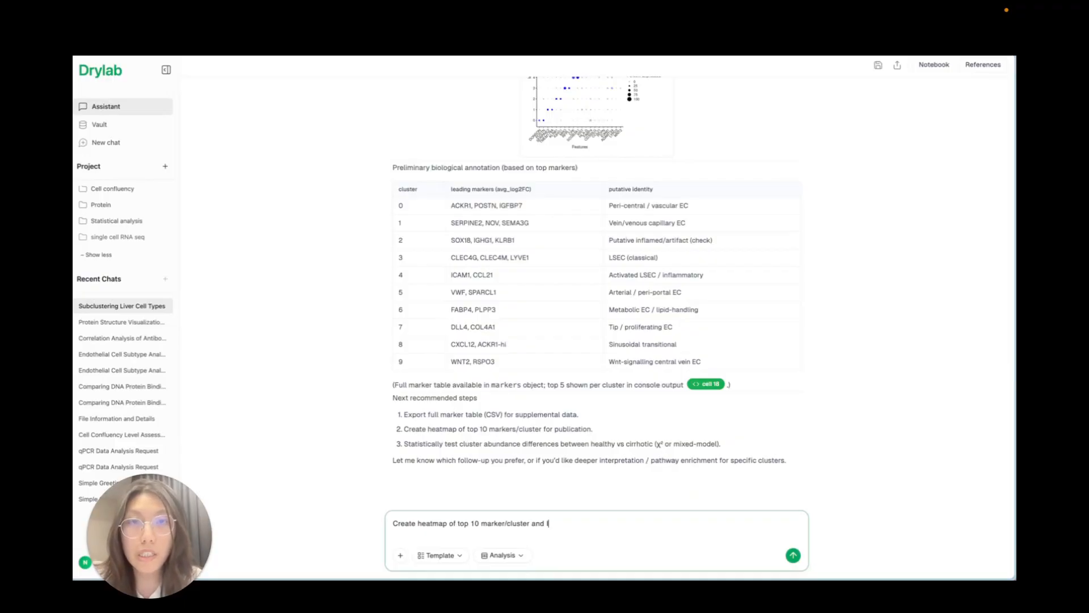
pyautogui.write(' wa')
pyautogui.press('BackSpace')
pyautogui.press('BackSpace')
pyautogui.write('also')
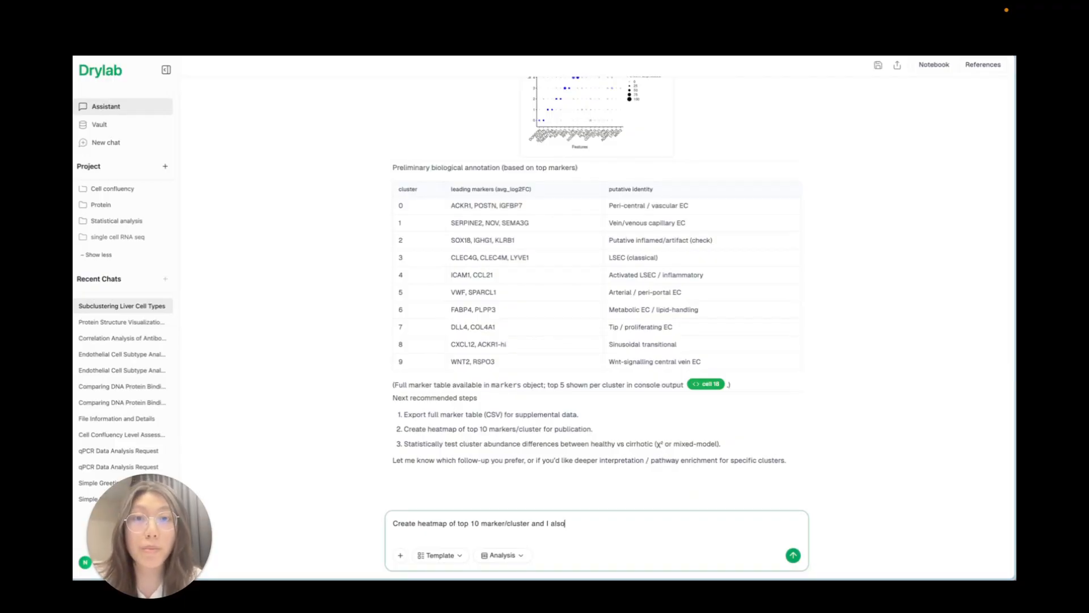
pyautogui.write(' want to know the ')
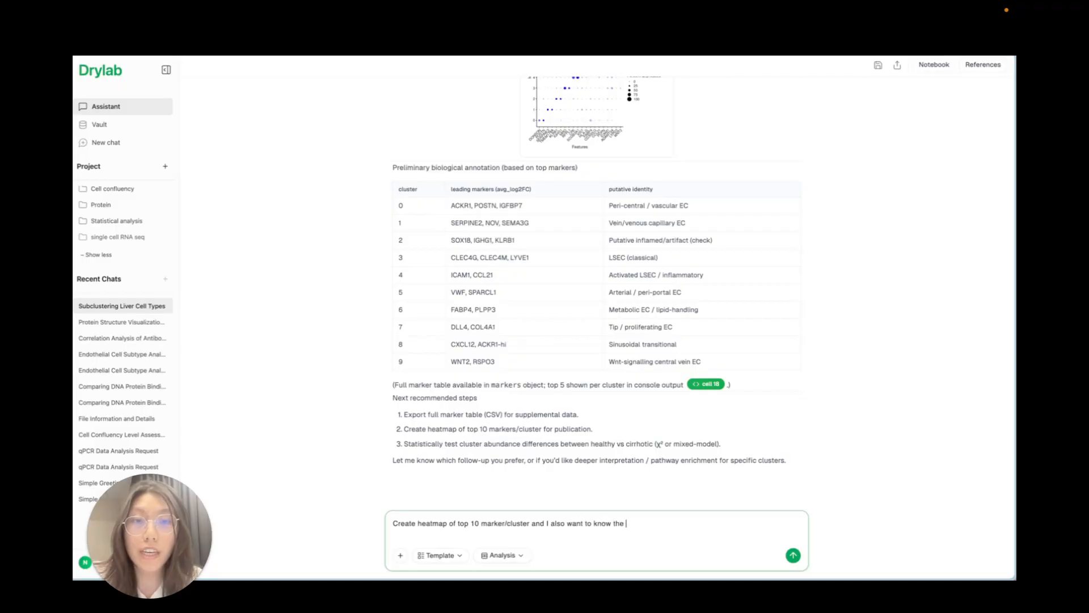
pyautogui.write('proportion of healthy ')
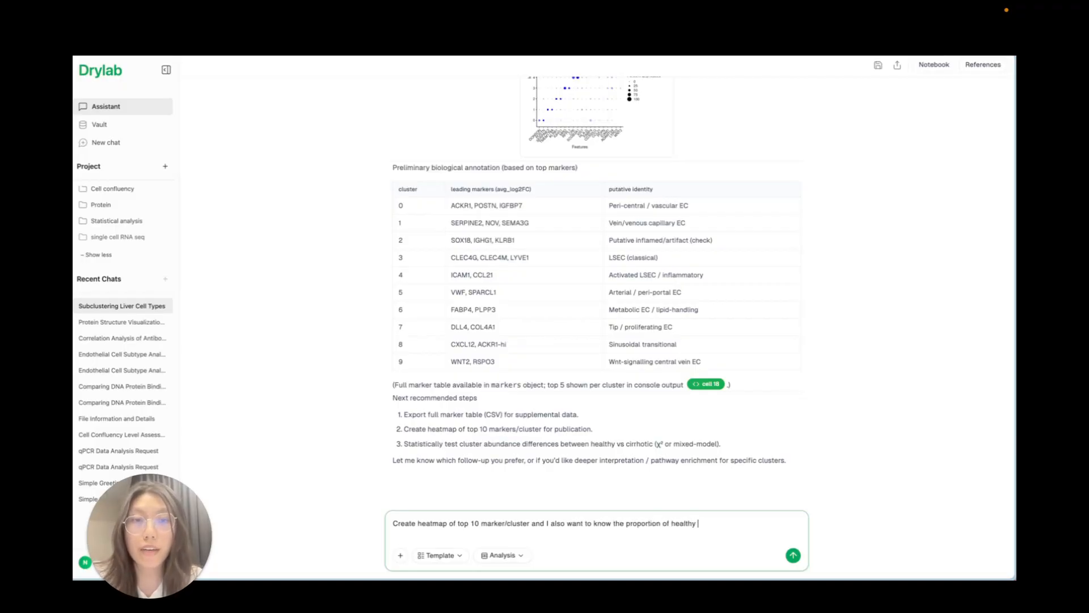
pyautogui.write('and cirrhotic ')
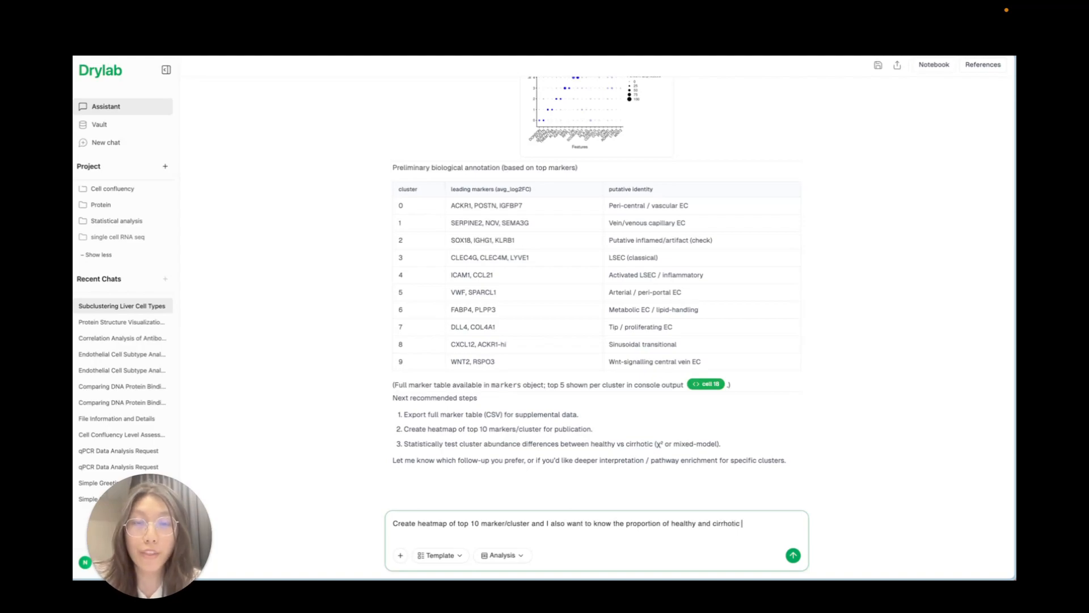
pyautogui.write('f')
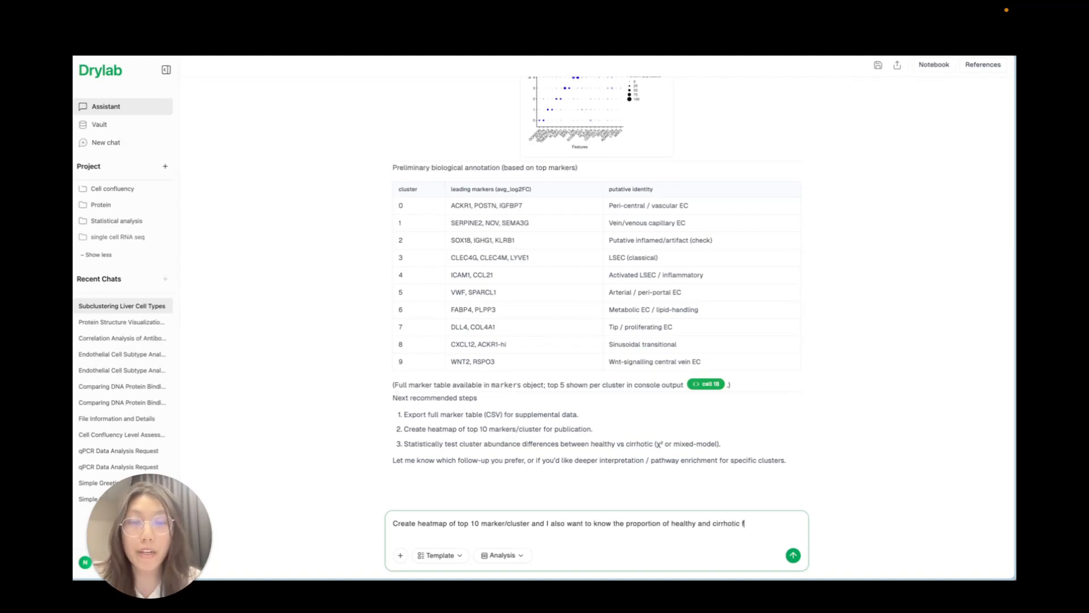
pyautogui.write('or each ')
pyautogui.write('cluster')
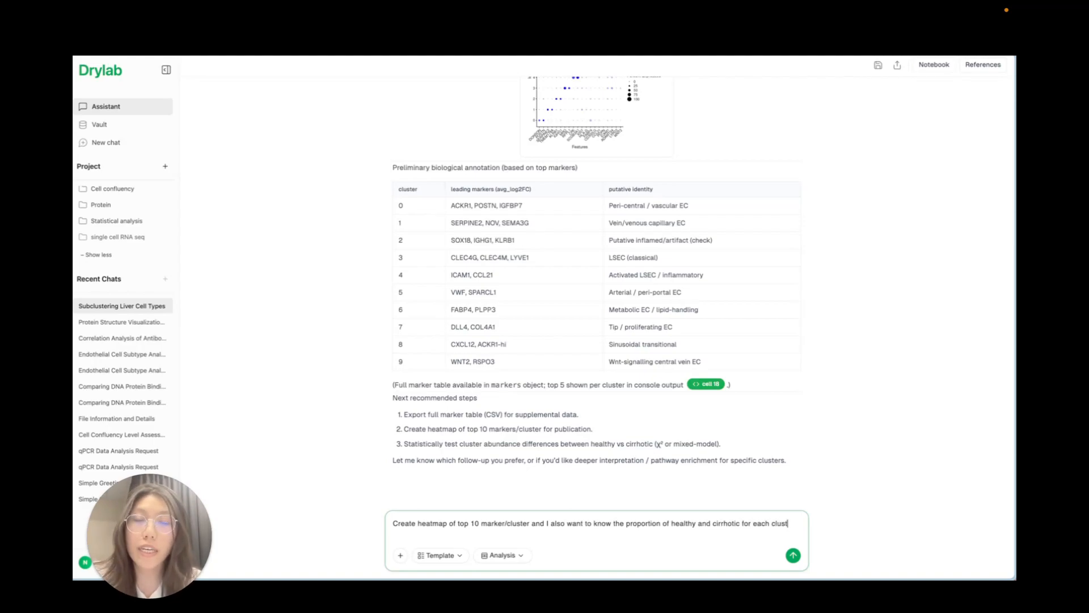
pyautogui.press('Return')
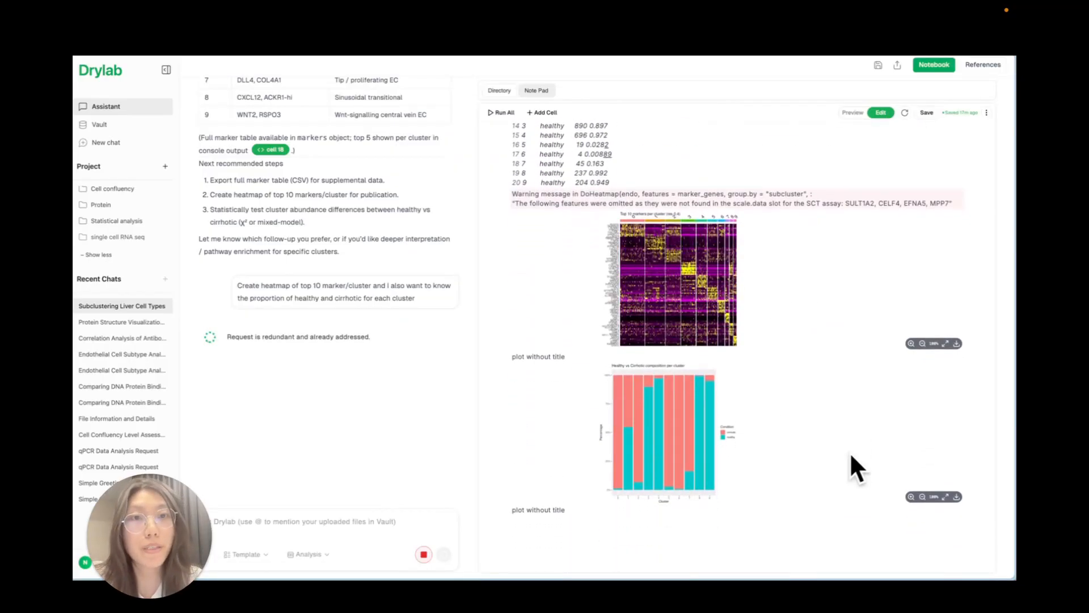
# Enlarge the heatmap of the top 10 markers per cluster in the notebook, inspect it, and restore its size.
pyautogui.click(946, 344)
pyautogui.scroll(-3, 818, 389)
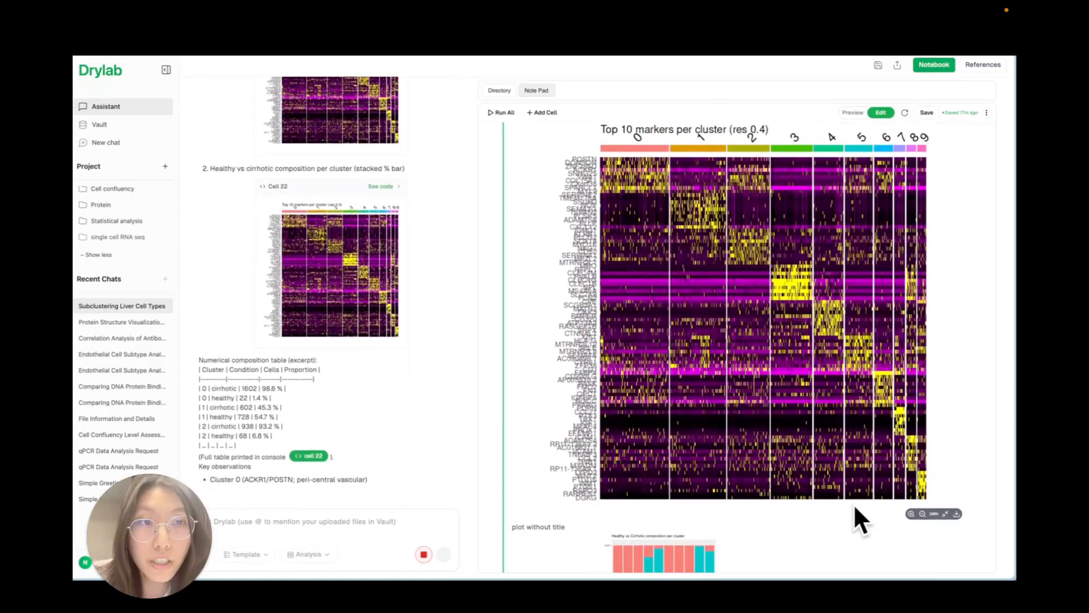
pyautogui.click(944, 514)
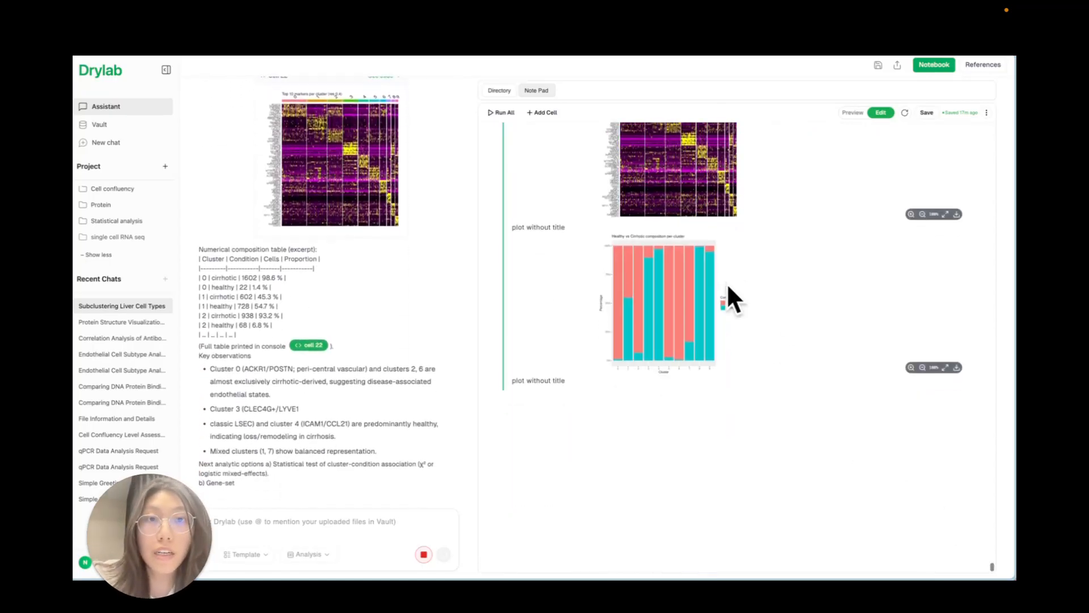
# Enlarge the healthy vs cirrhotic composition bar chart, compare the proportions per cluster, and restore its size.
pyautogui.click(945, 367)
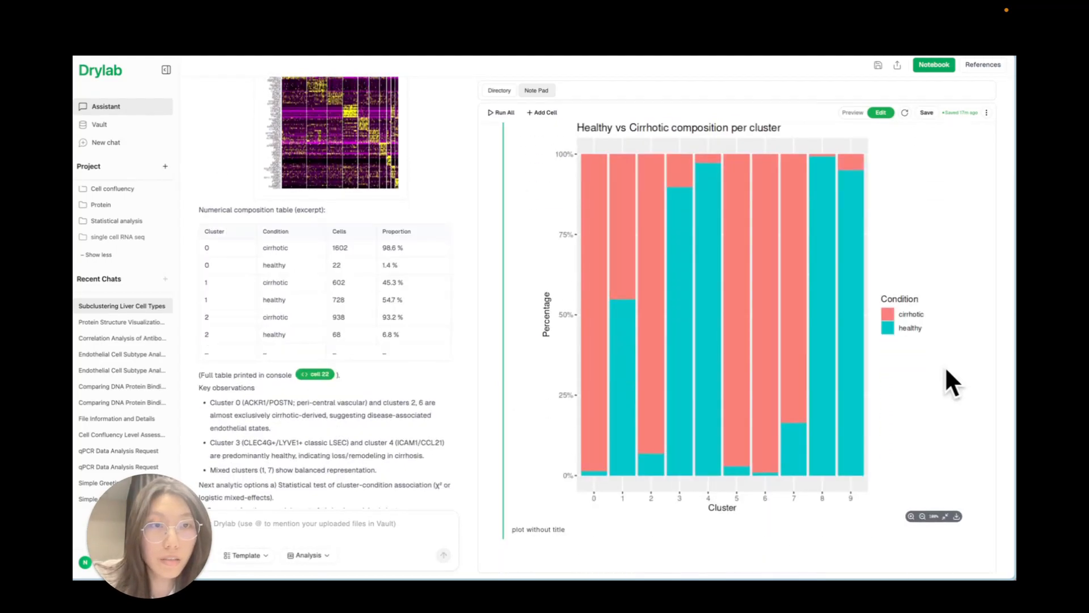
pyautogui.scroll(-2, 945, 366)
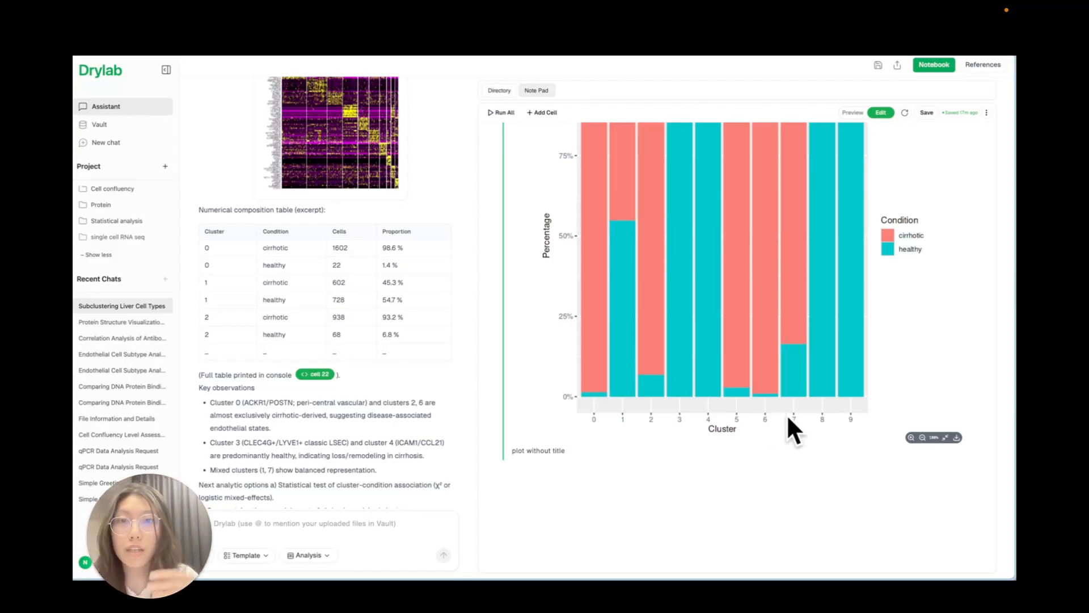
pyautogui.click(945, 438)
# Read the key observations and the suggested next analytic options in the assistant's reply, and hide the notebook.
pyautogui.scroll(-2, 284, 468)
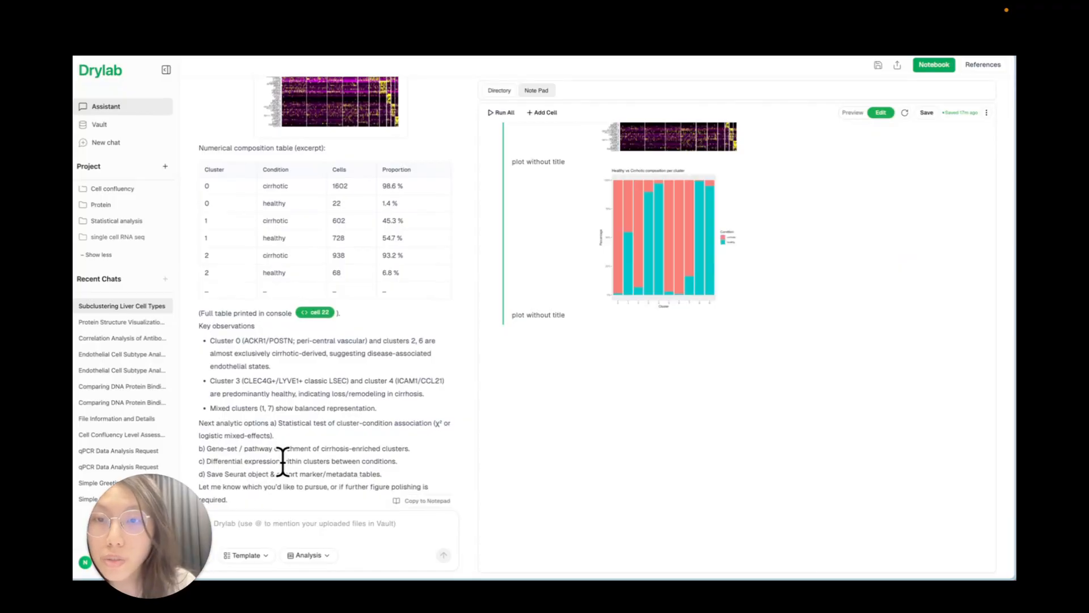
pyautogui.scroll(-1, 282, 460)
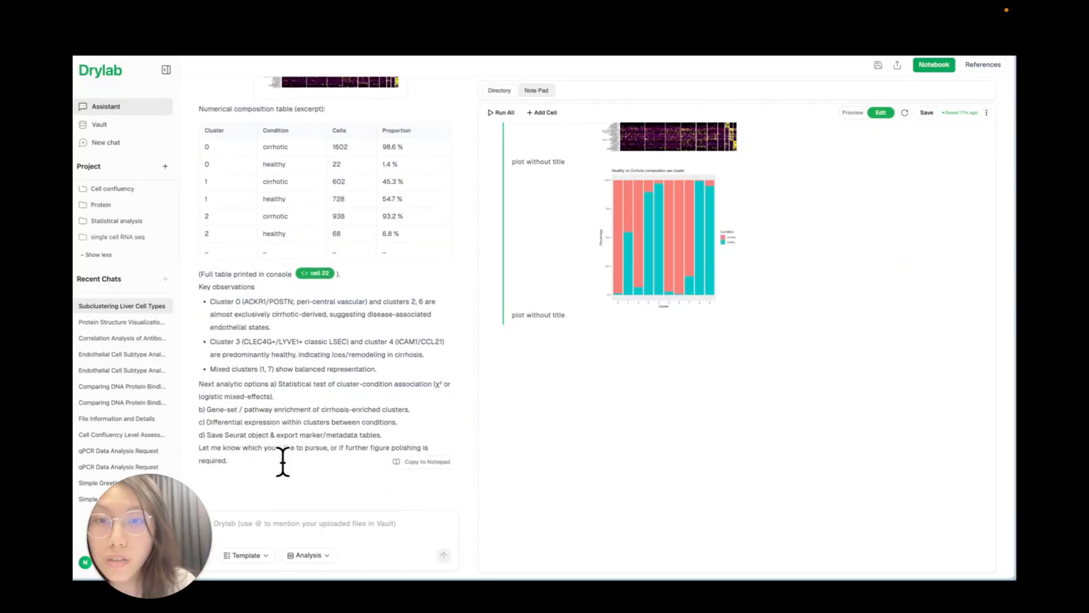
pyautogui.click(930, 66)
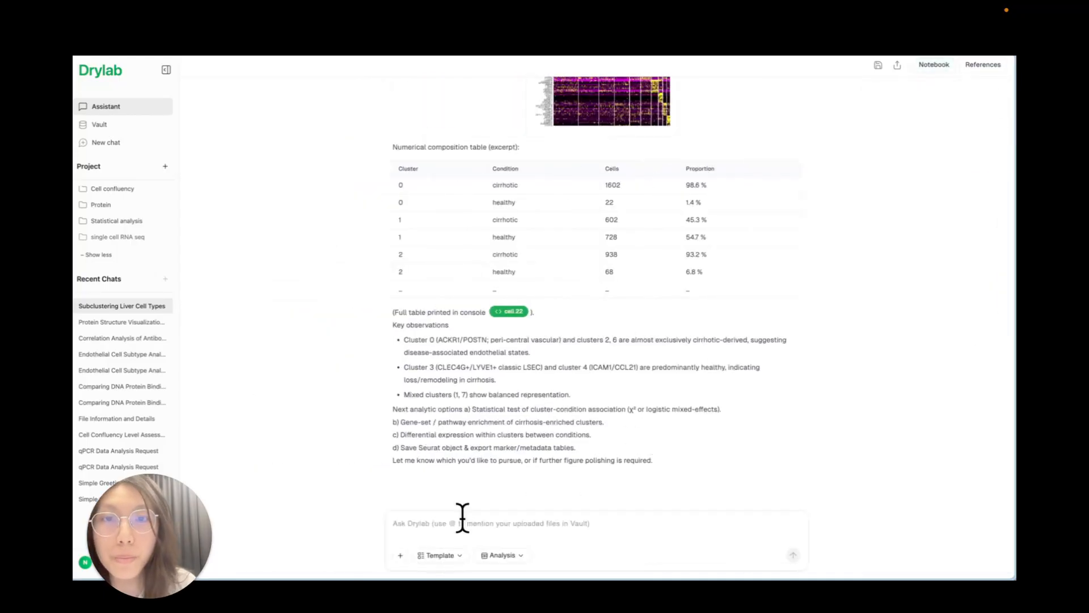